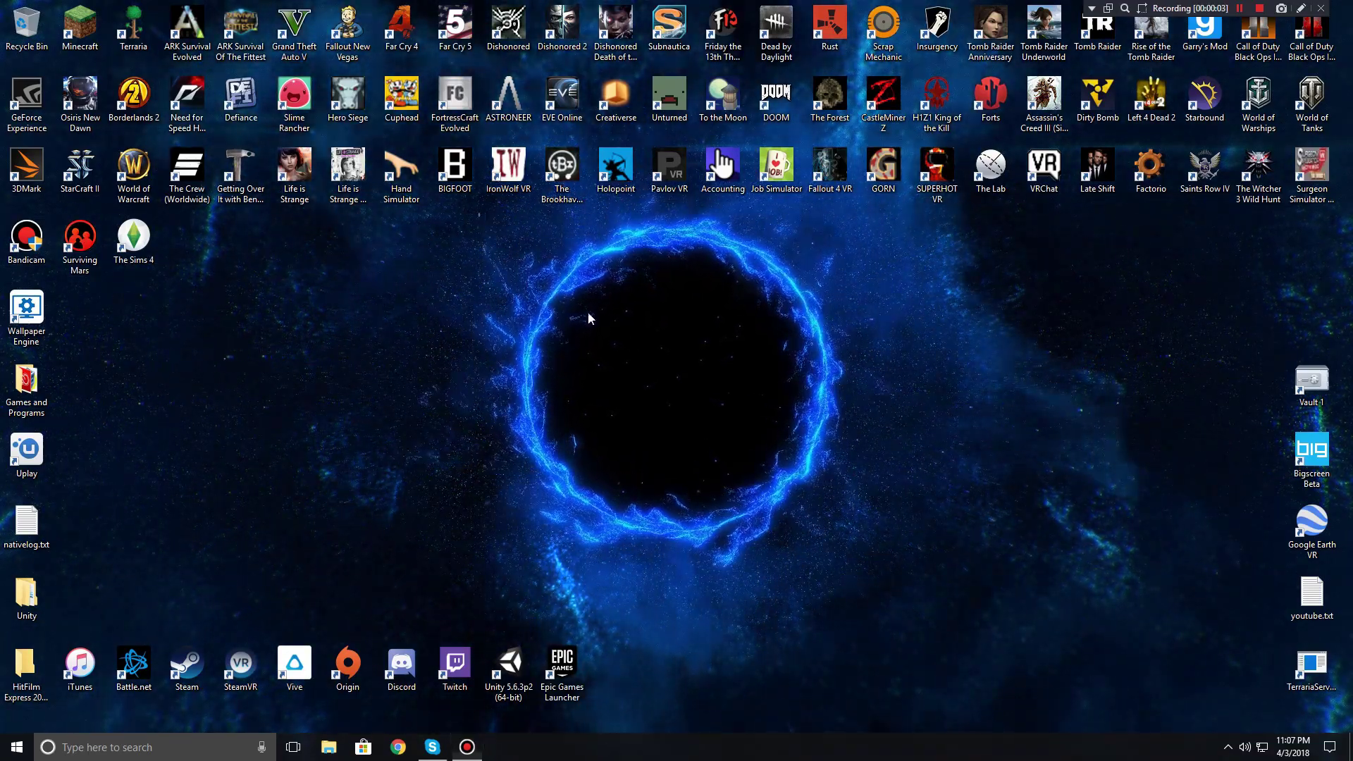
# Step: In File Explorer, browse to Storage (E:) > SteamLibrary > steamapps > common
pyautogui.moveTo(477, 212); pyautogui.dragTo(865, 585)
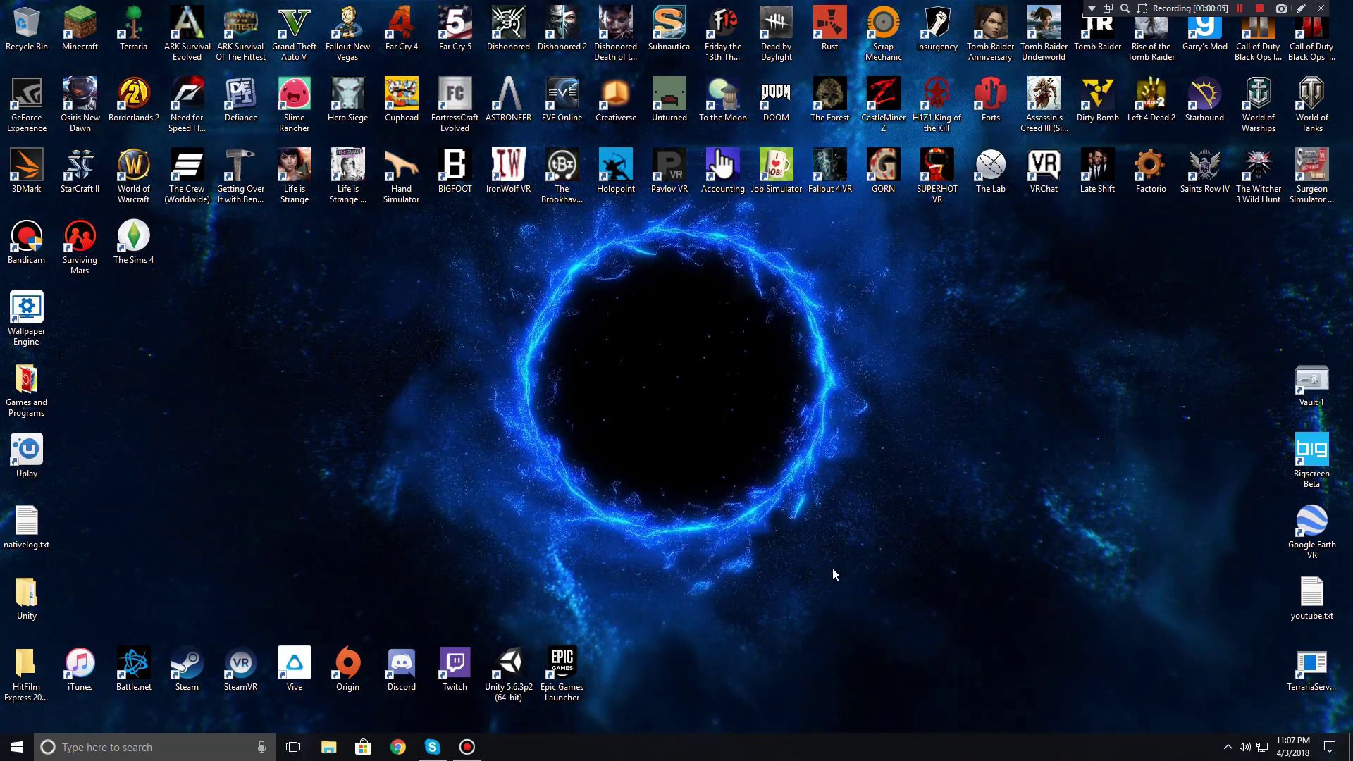
pyautogui.click(328, 749)
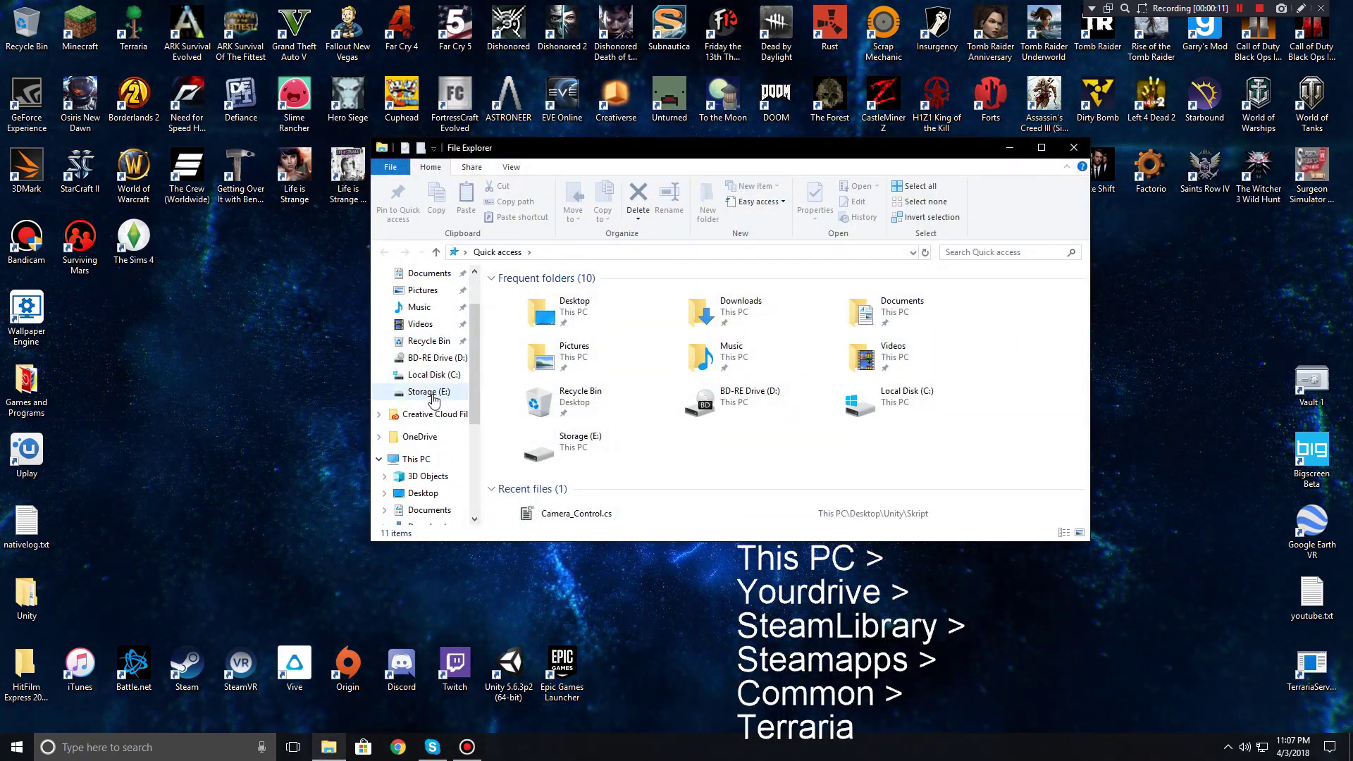
pyautogui.scroll(-1, 433, 401)
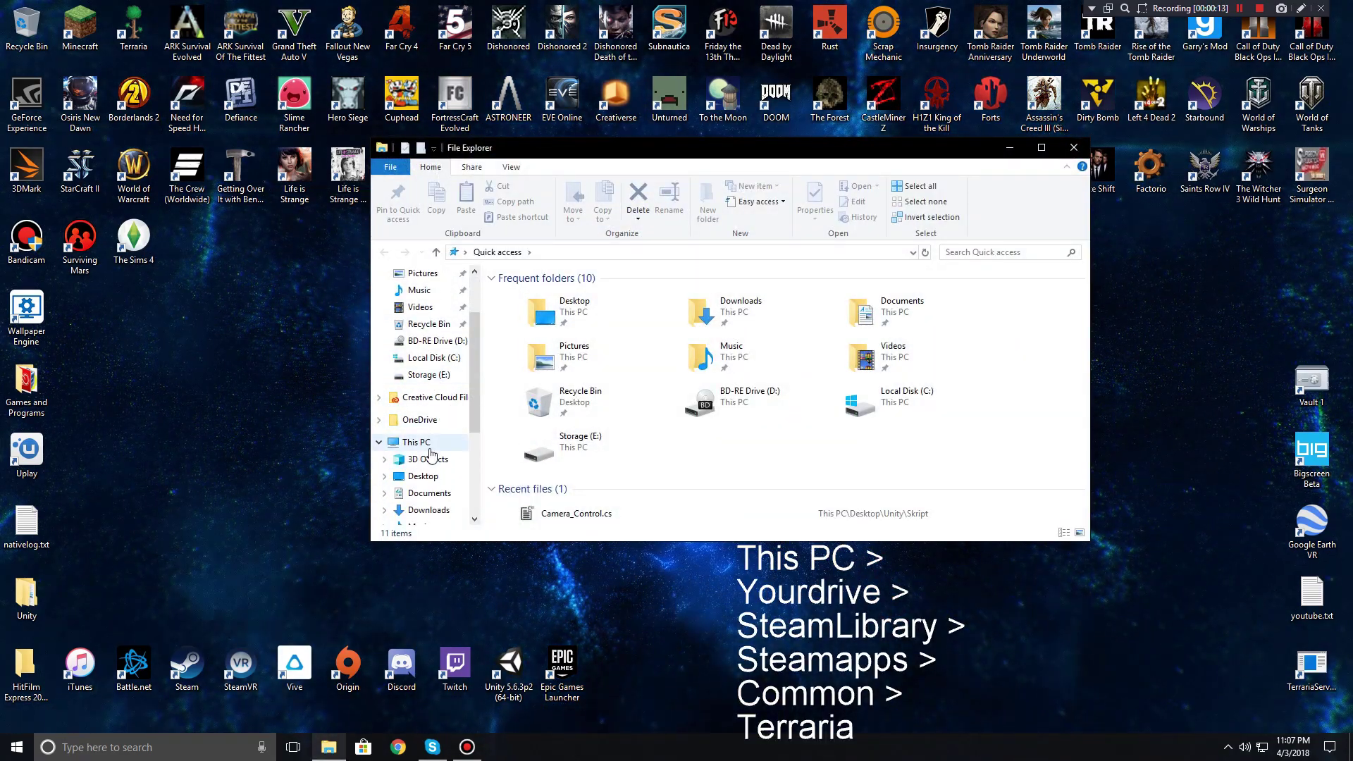
pyautogui.click(423, 443)
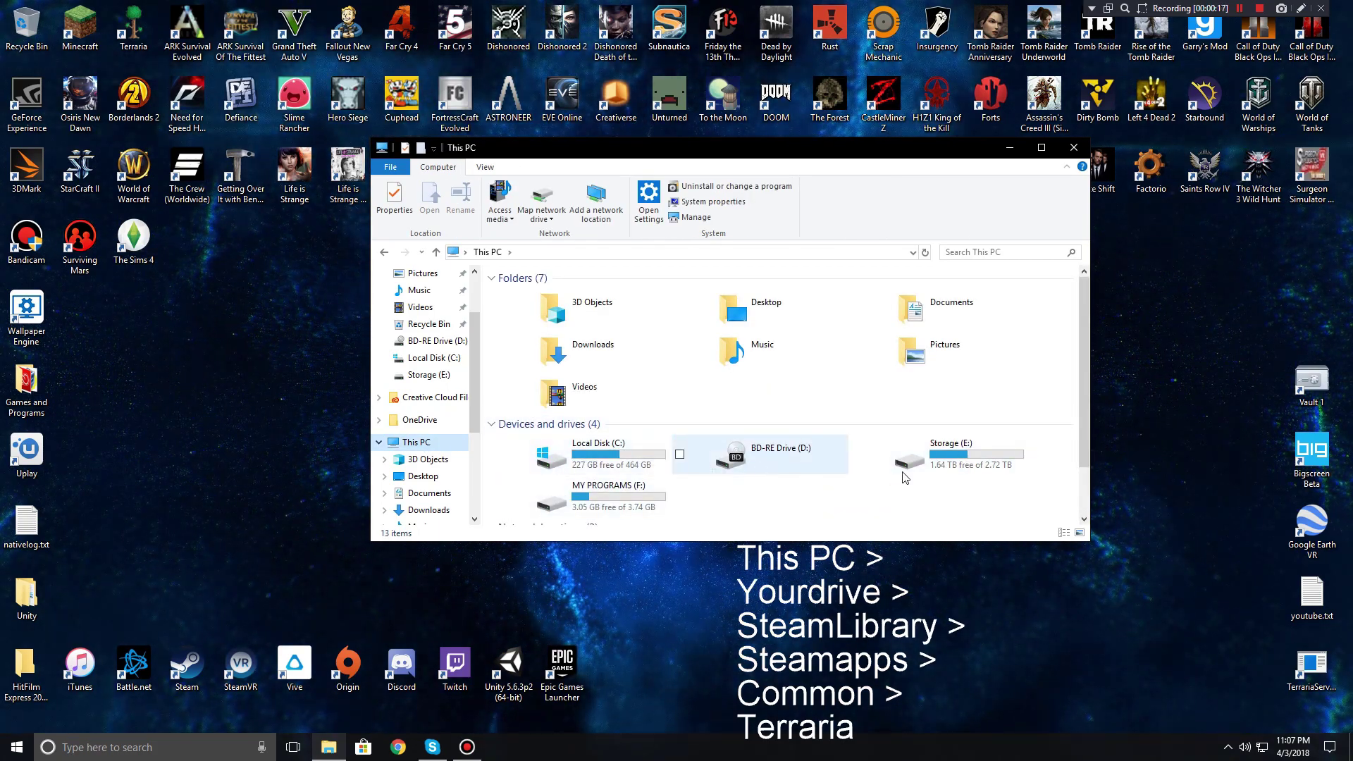
pyautogui.doubleClick(953, 465)
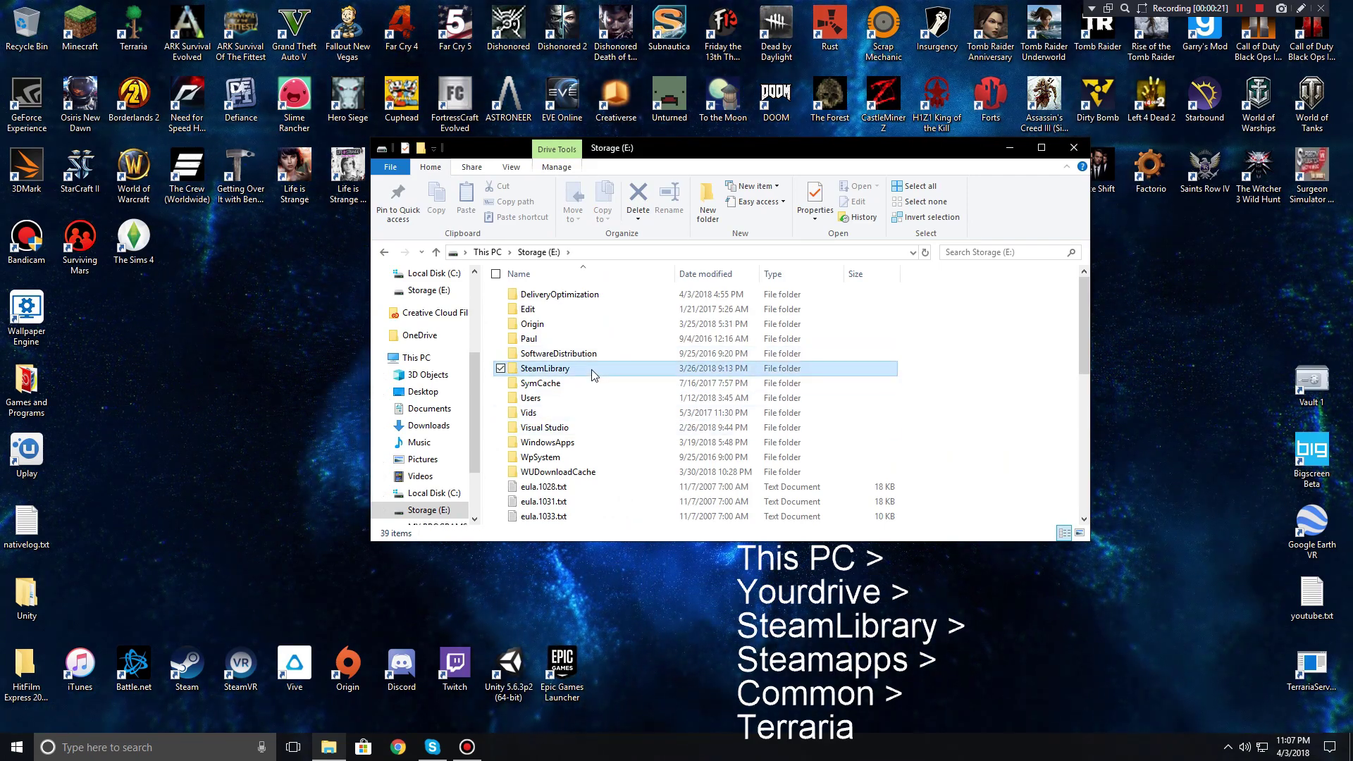
pyautogui.doubleClick(585, 370)
pyautogui.doubleClick(541, 353)
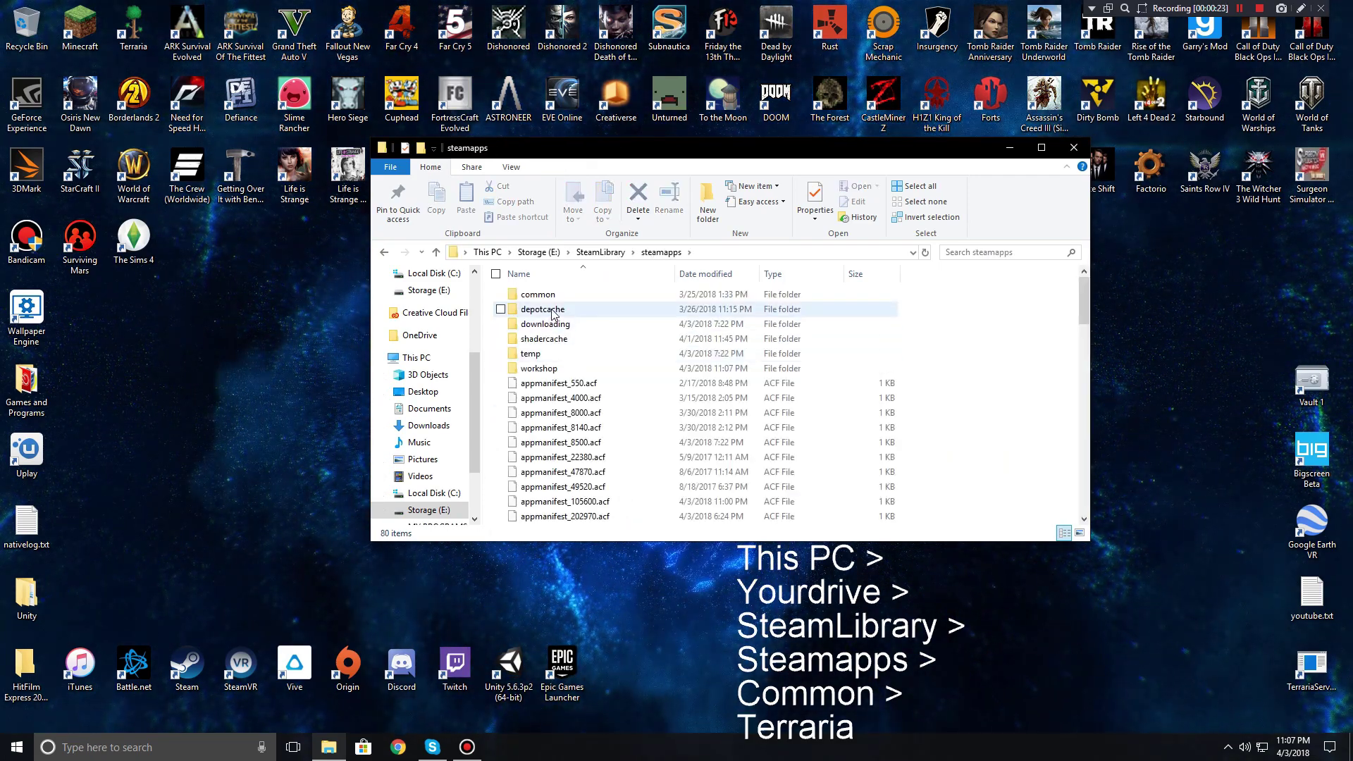
# Step: Open the Terraria folder and launch TerrariaServer.exe
pyautogui.scroll(-20, 536, 320)
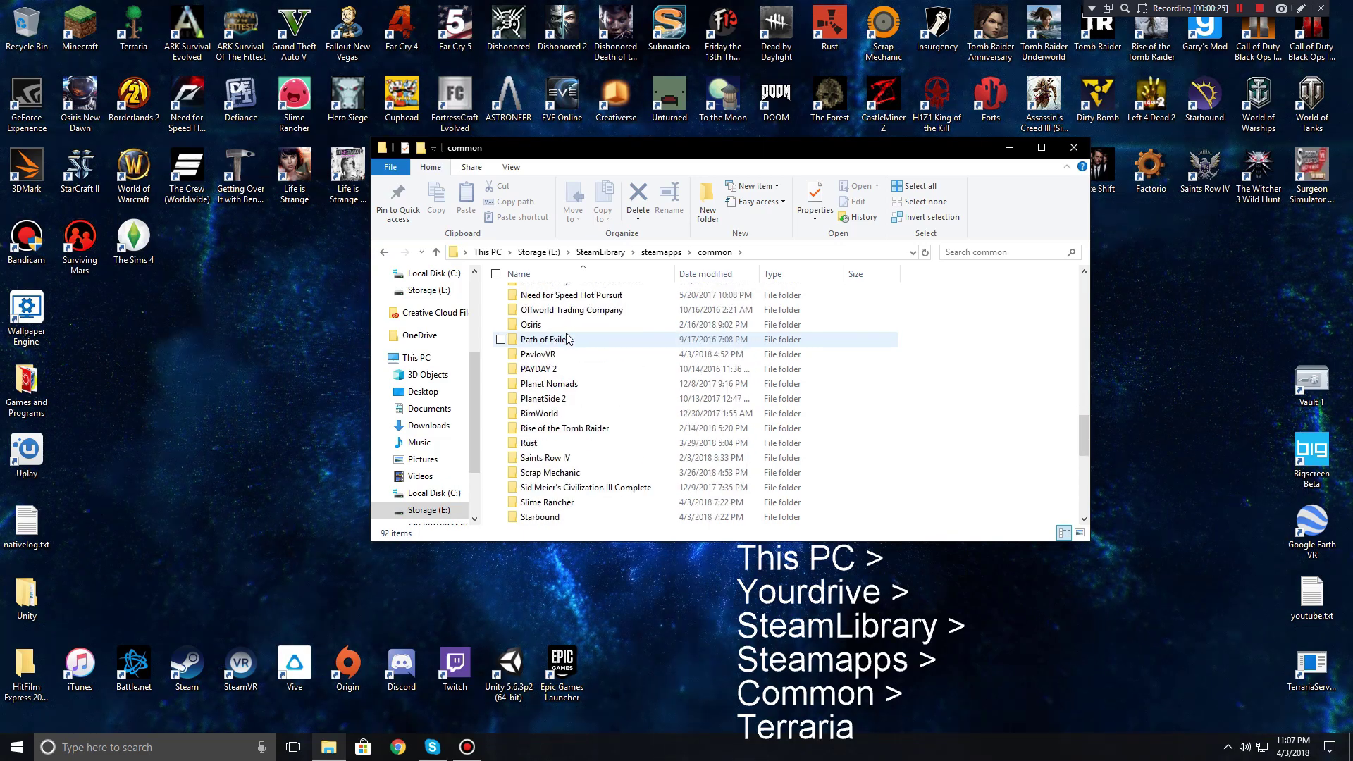
pyautogui.scroll(-4, 568, 338)
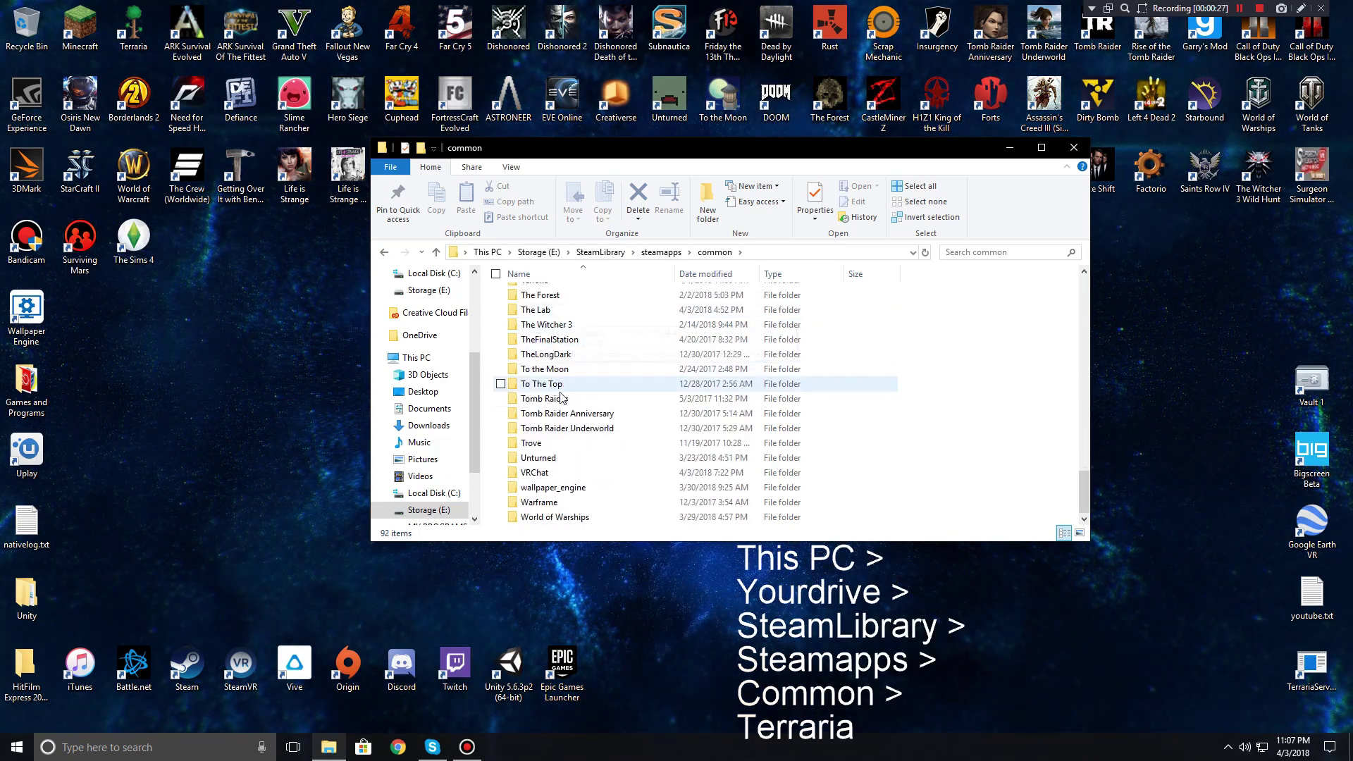
pyautogui.scroll(3, 556, 373)
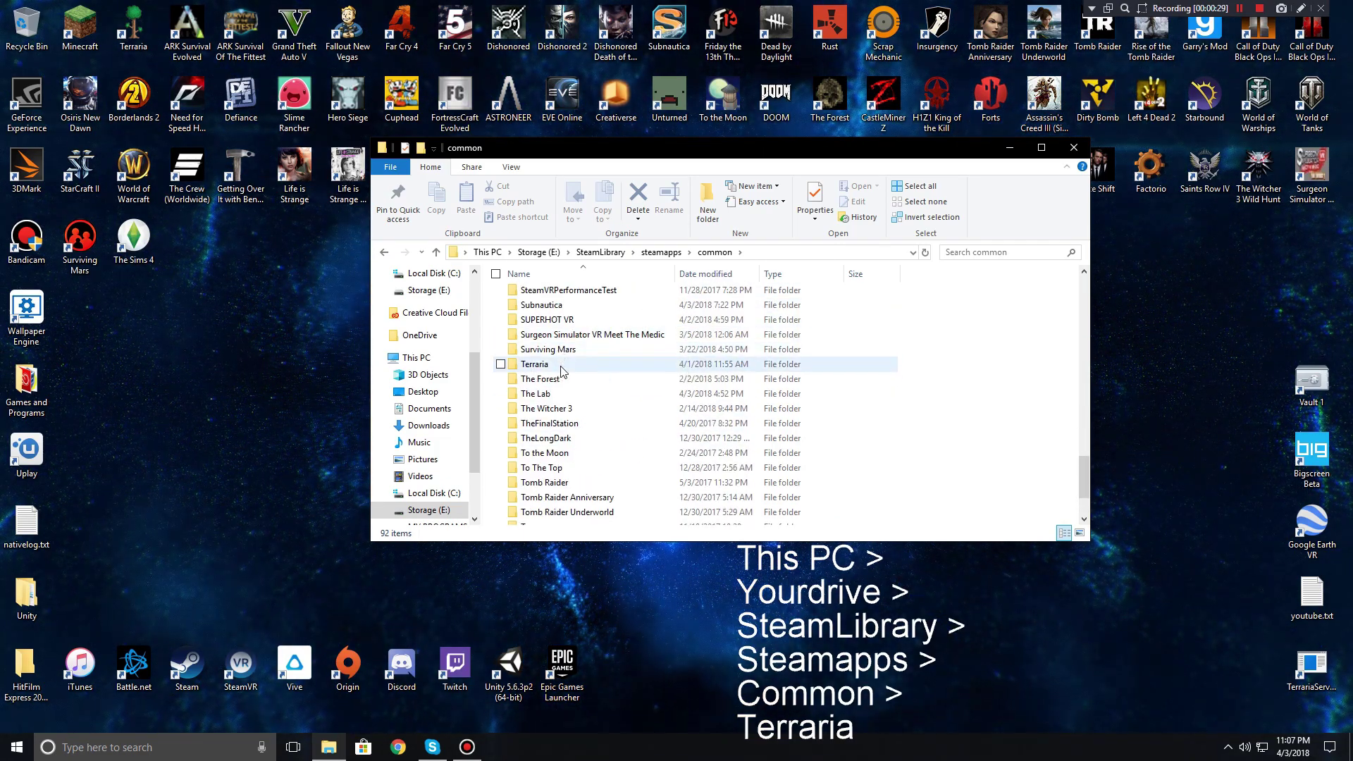
pyautogui.doubleClick(557, 368)
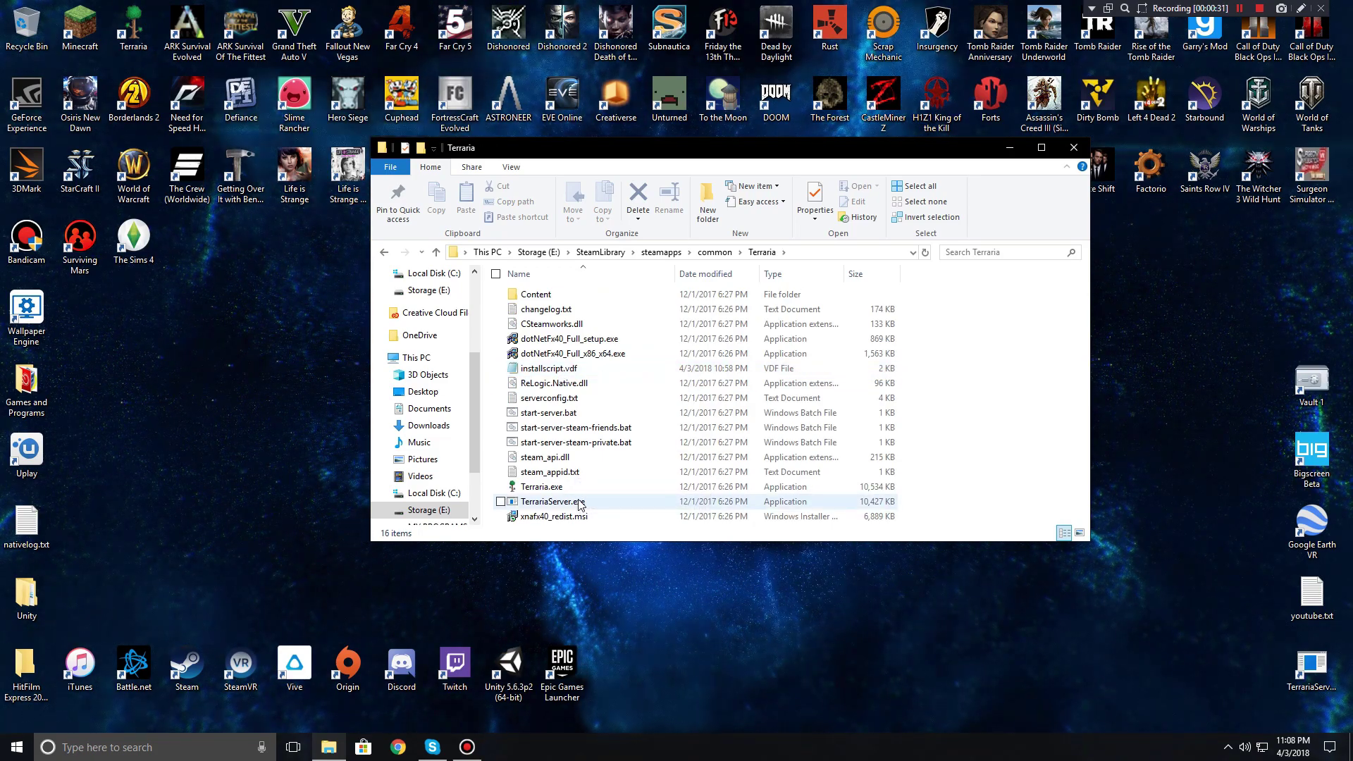
pyautogui.rightClick(535, 501)
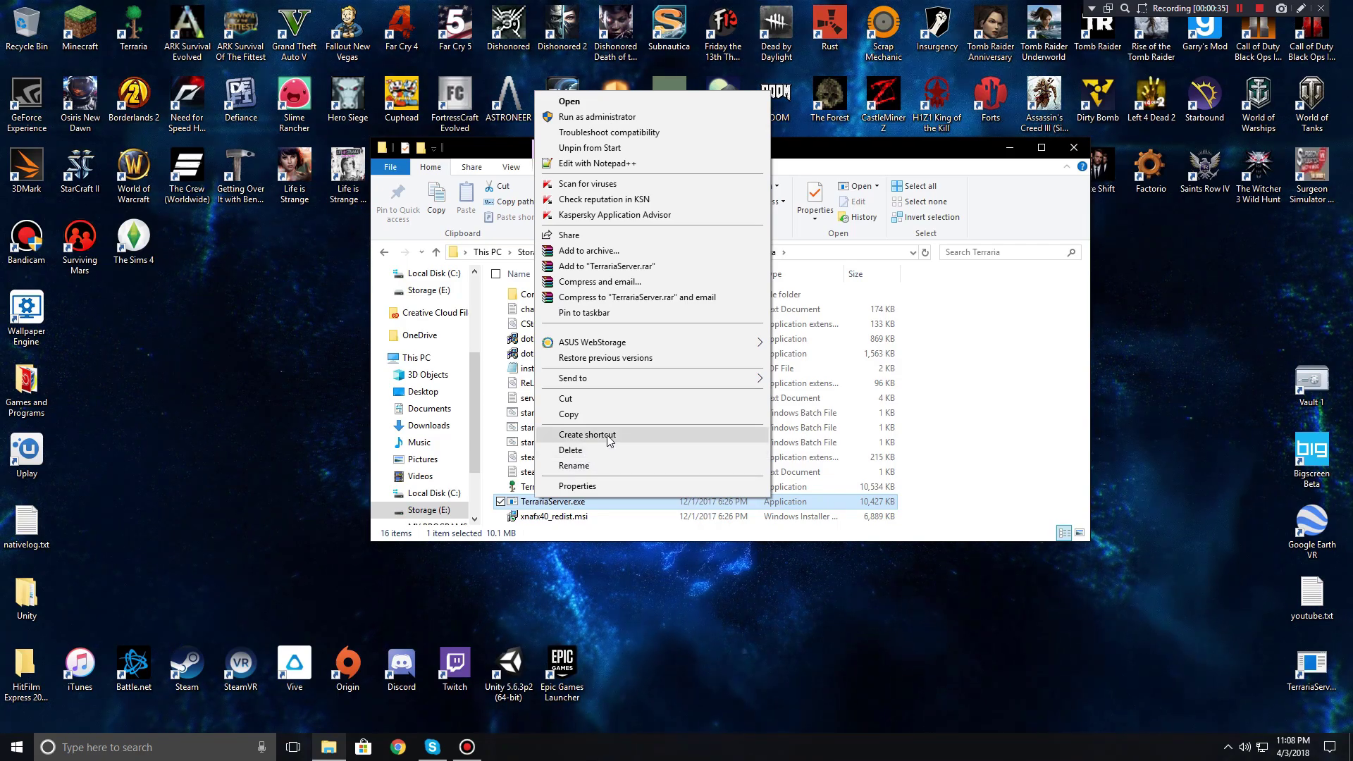
pyautogui.click(585, 451)
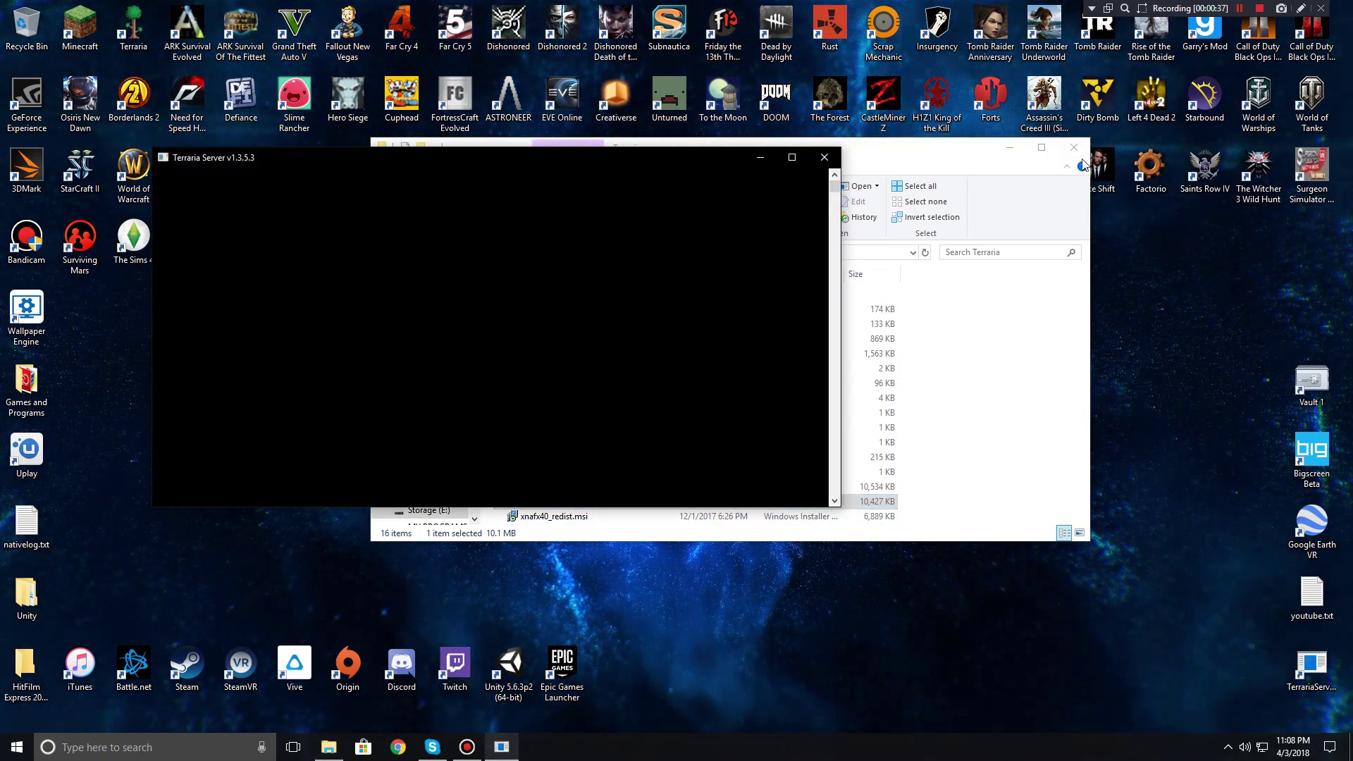
# Step: Close File Explorer and select world 6, Server World, in the server console
pyautogui.click(1074, 148)
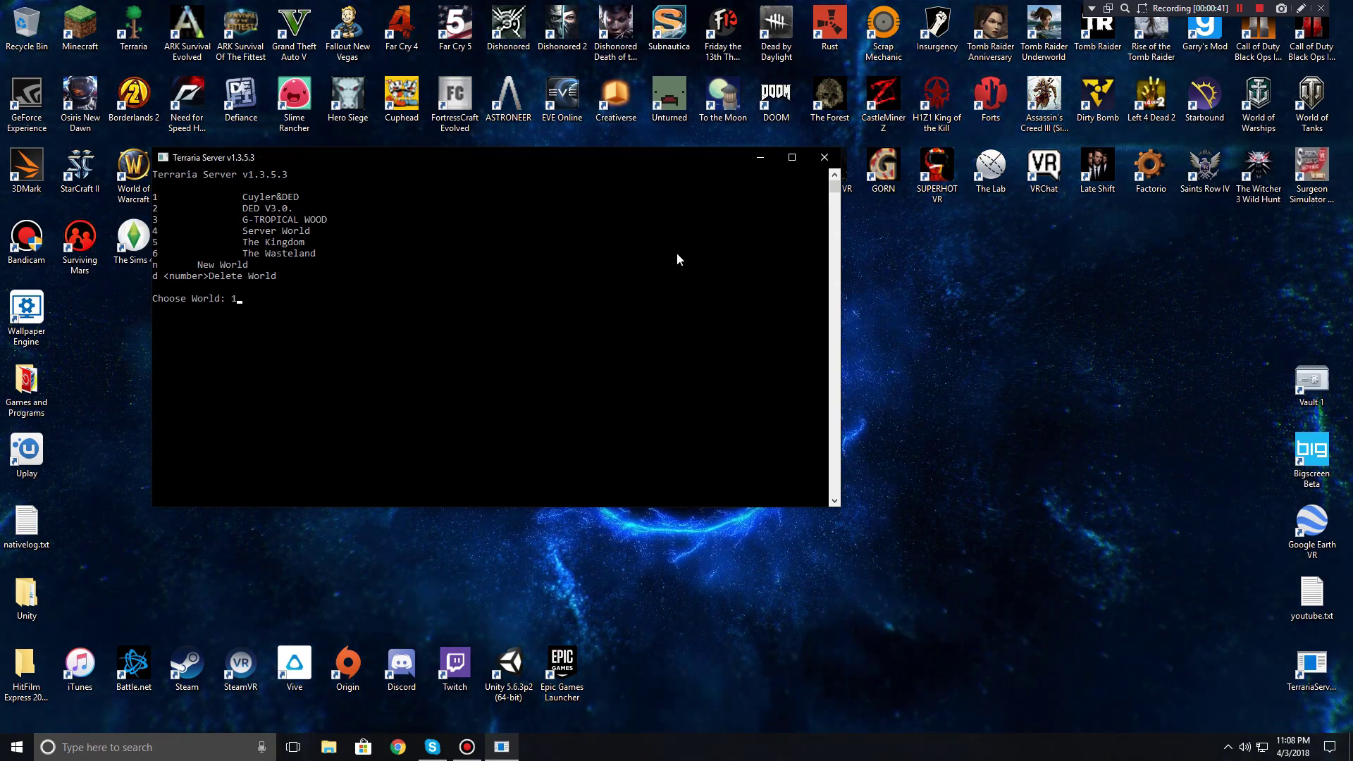
pyautogui.press('BackSpace')
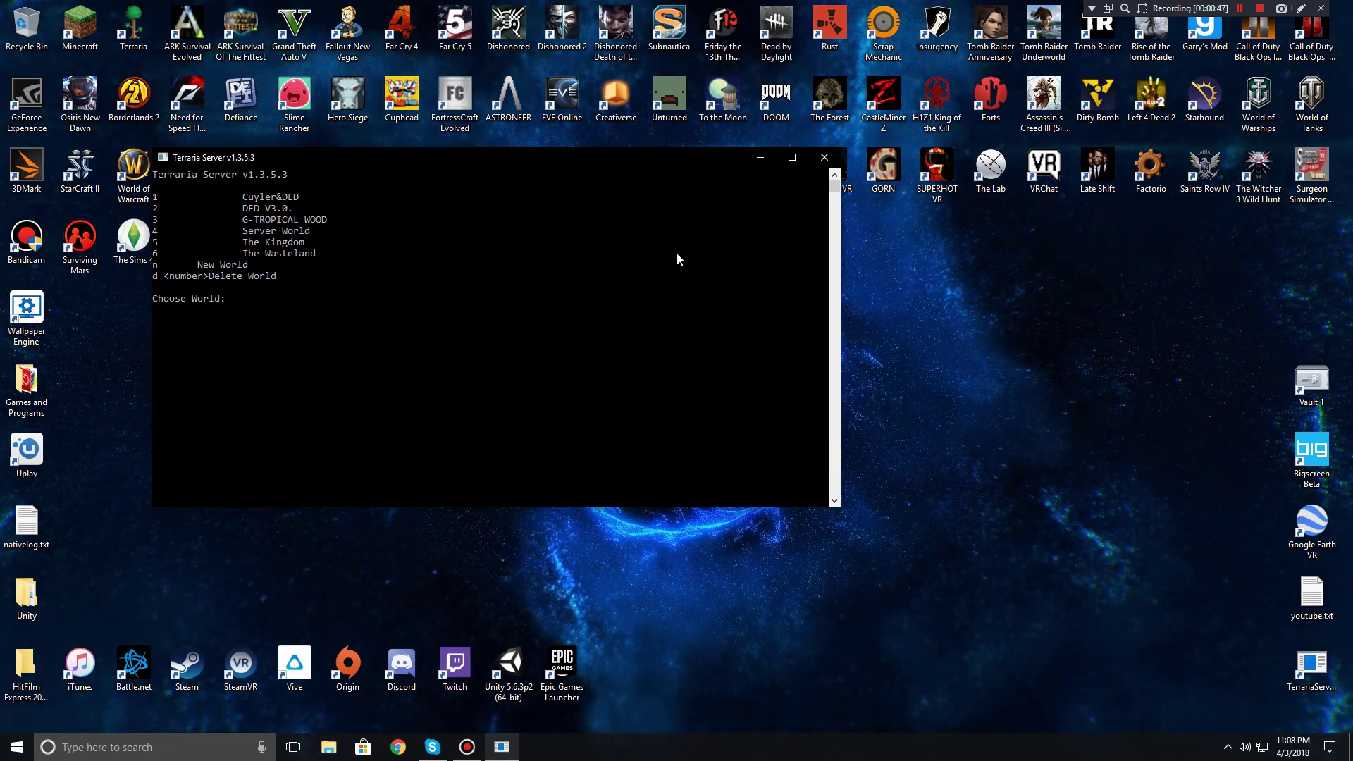
pyautogui.write('6')
pyautogui.press('Return')
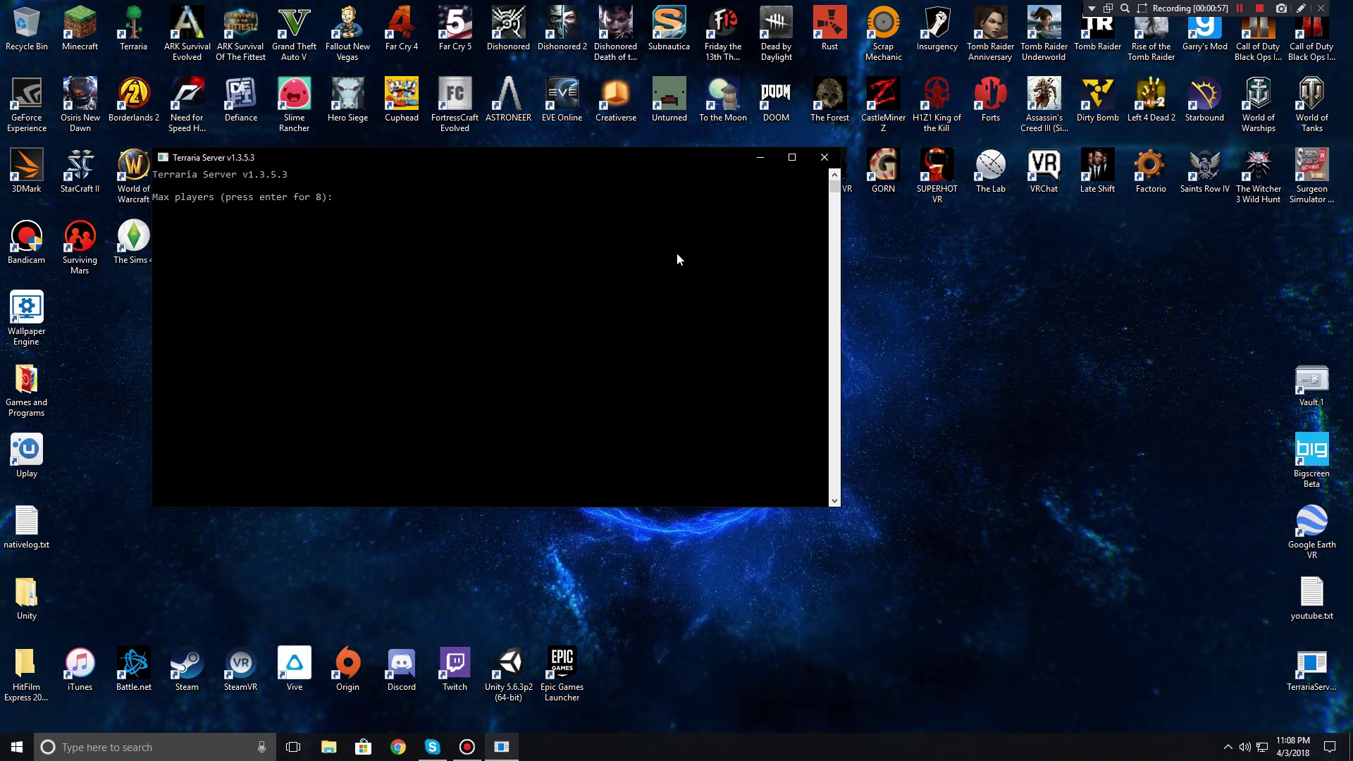
# Step: Keep the default 8 max players and port 7777, and enable automatic port forwarding
pyautogui.write('10')
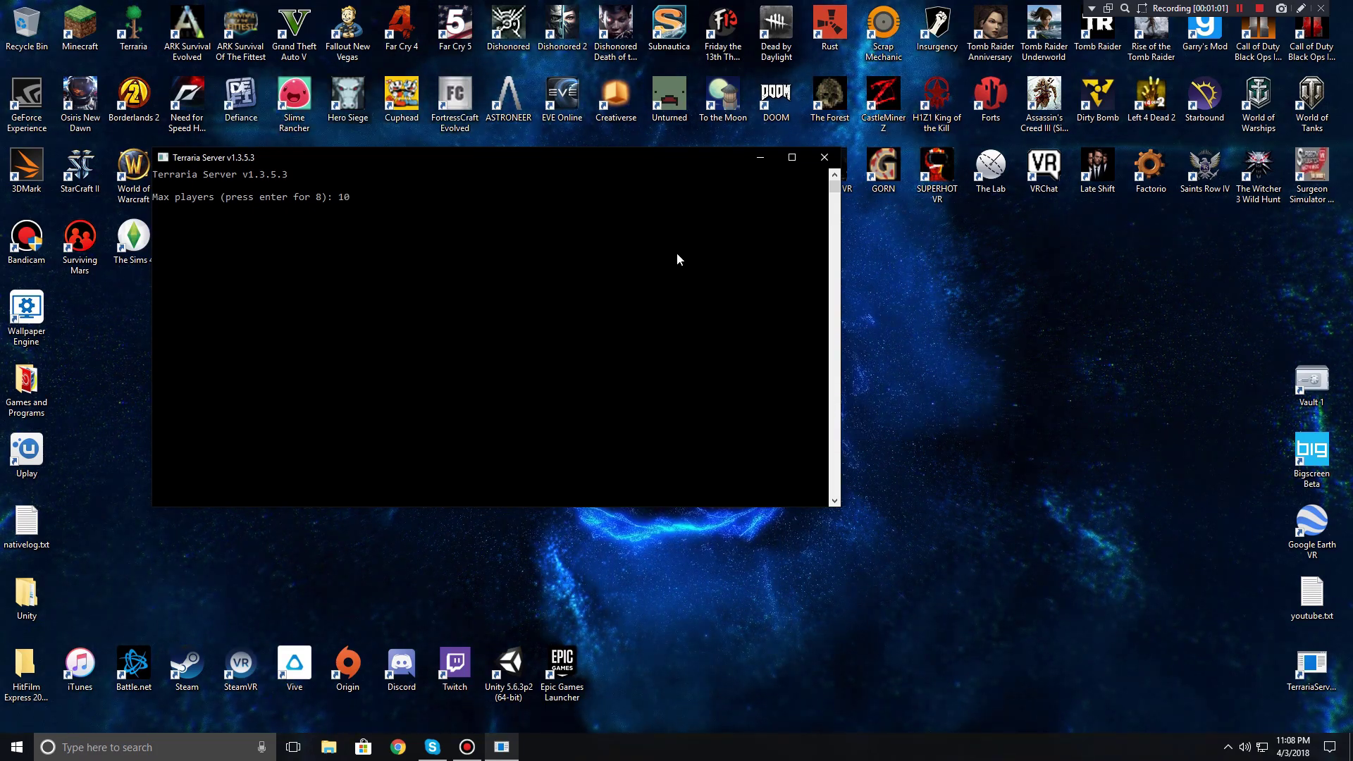
pyautogui.press('BackSpace')
pyautogui.press('BackSpace')
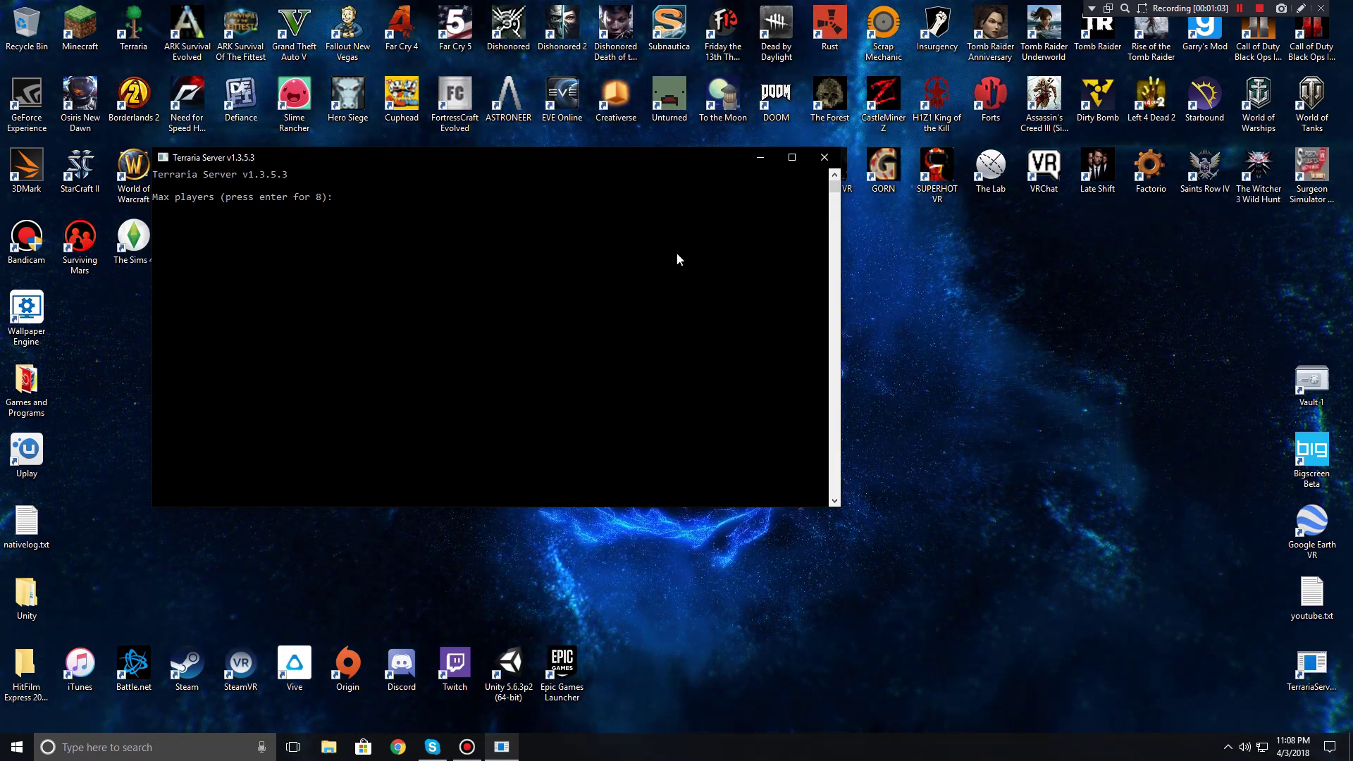
pyautogui.press('Return')
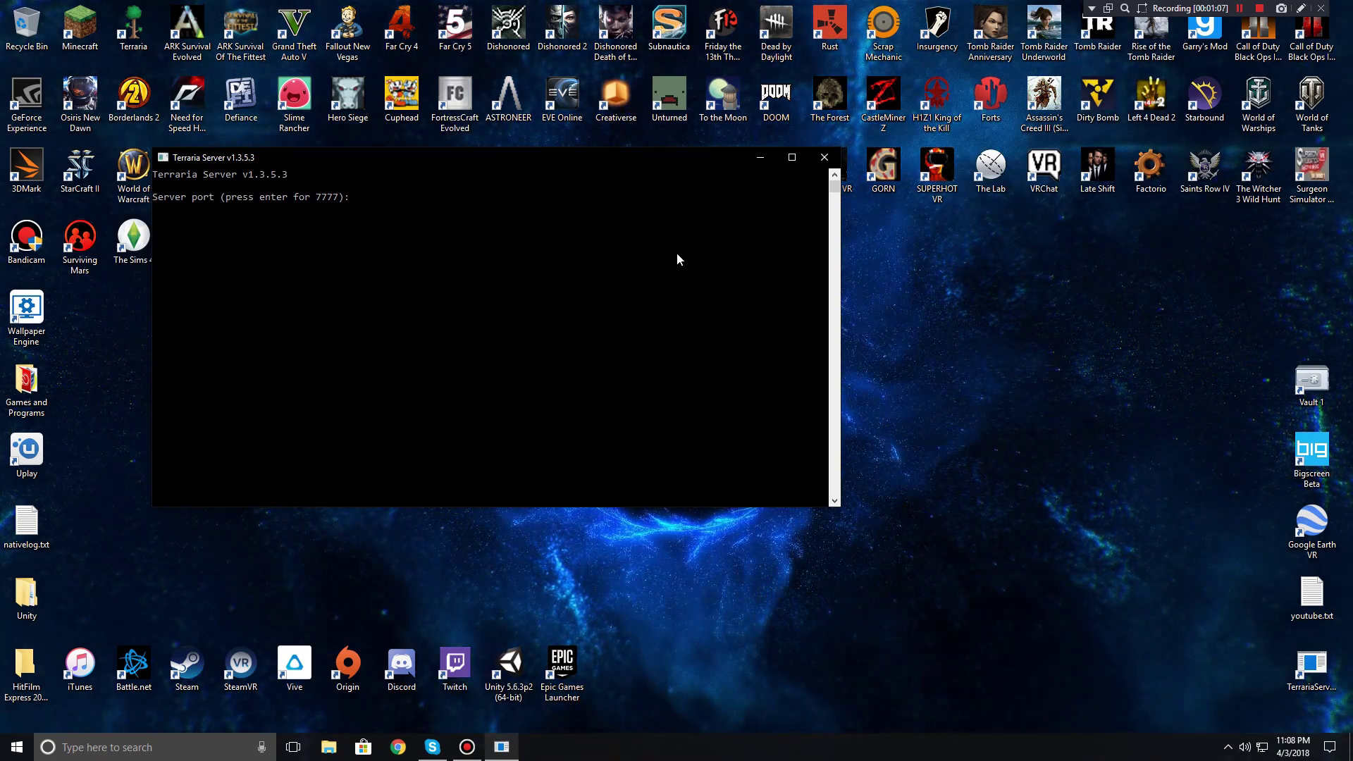
pyautogui.press('Return')
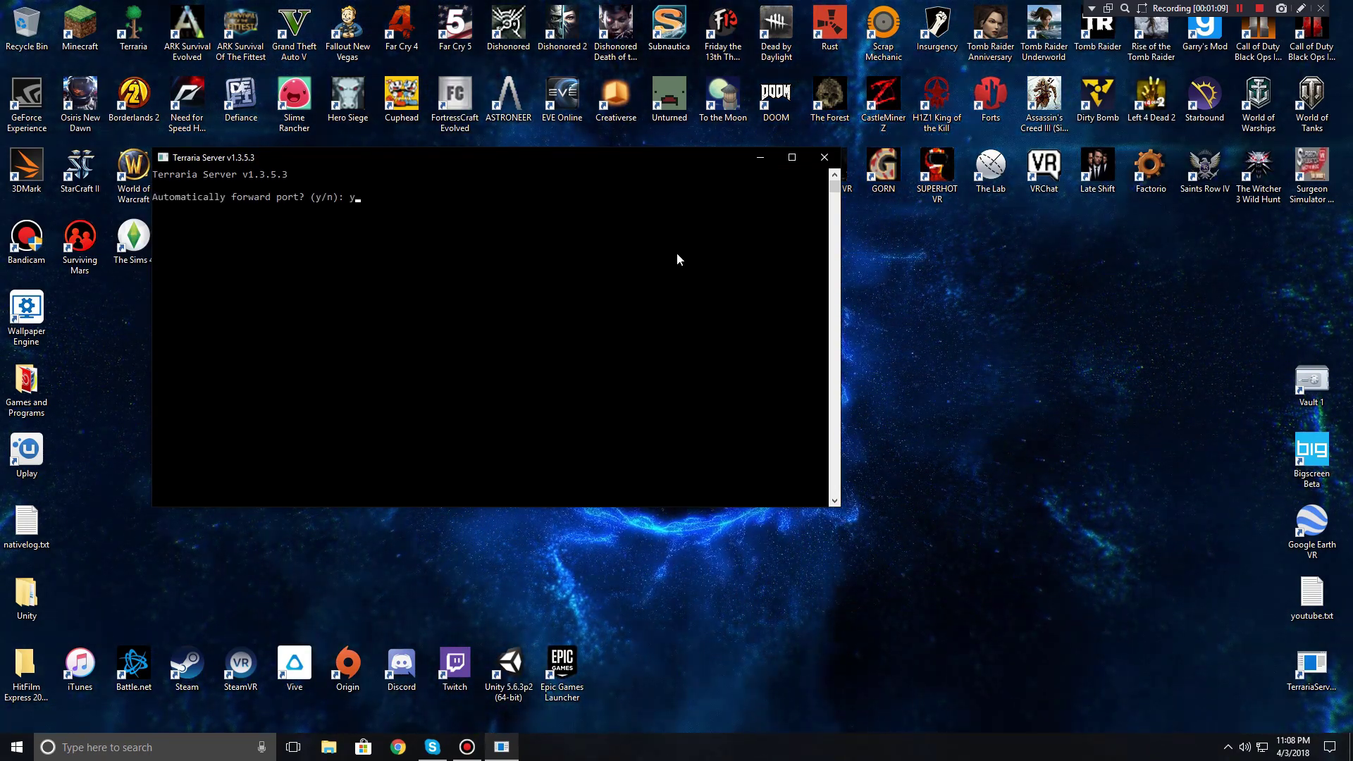
pyautogui.write('y')
pyautogui.press('Return')
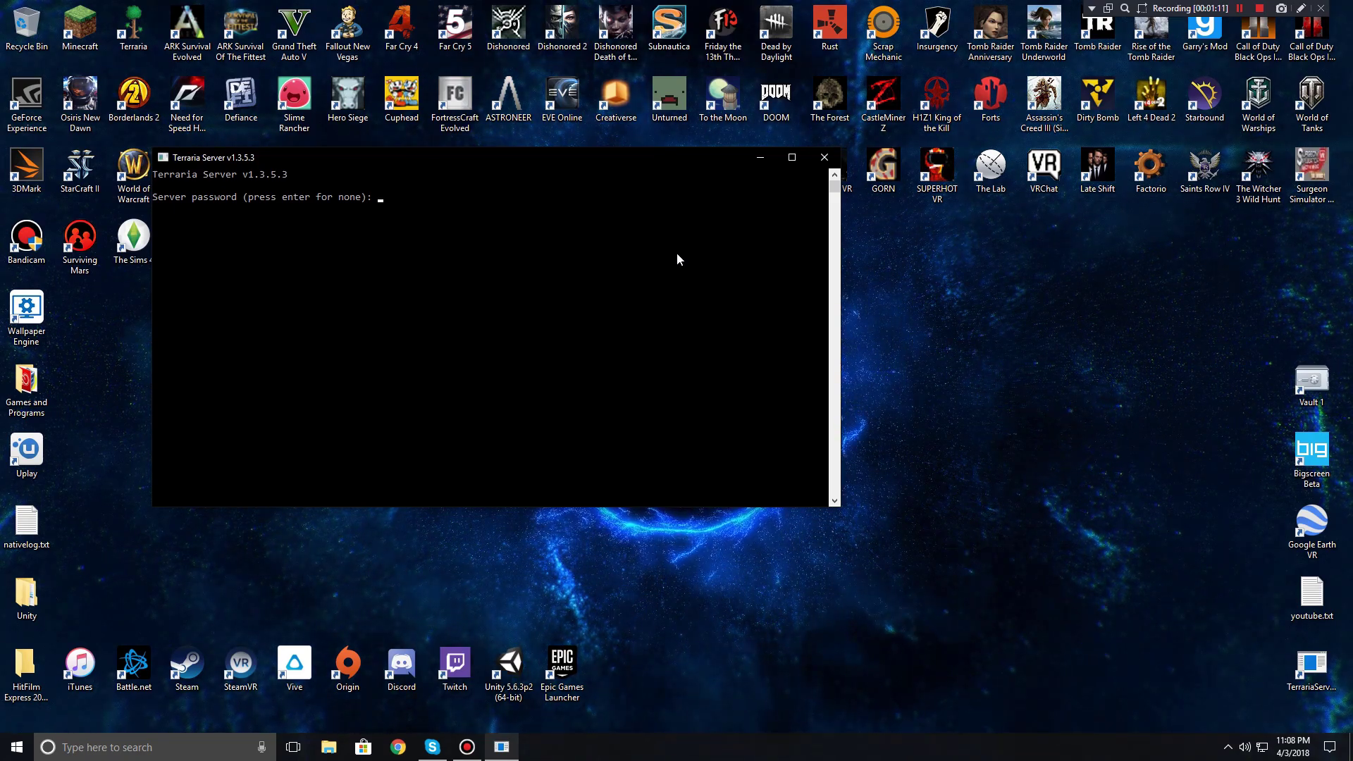
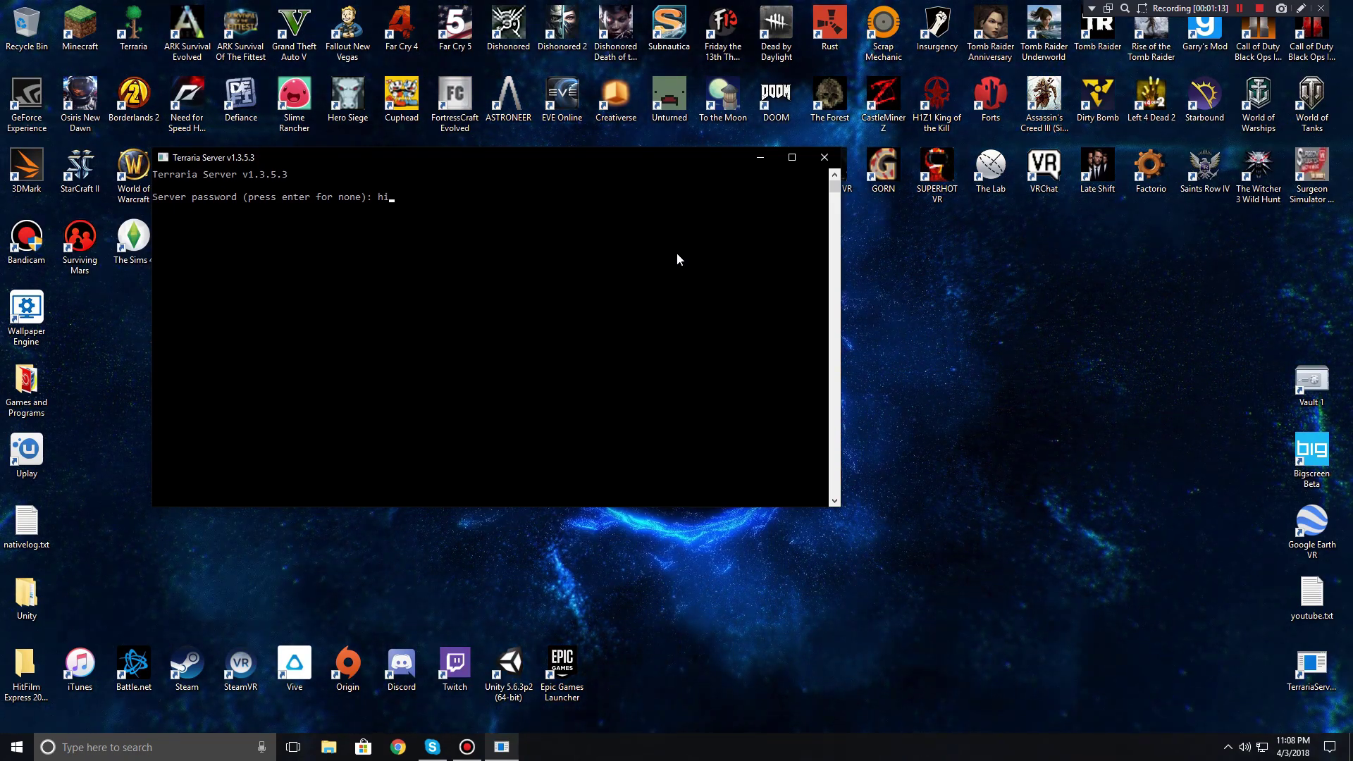
# Step: Enter the server password, run help to list commands, and minimize the console
pyautogui.press('Return')
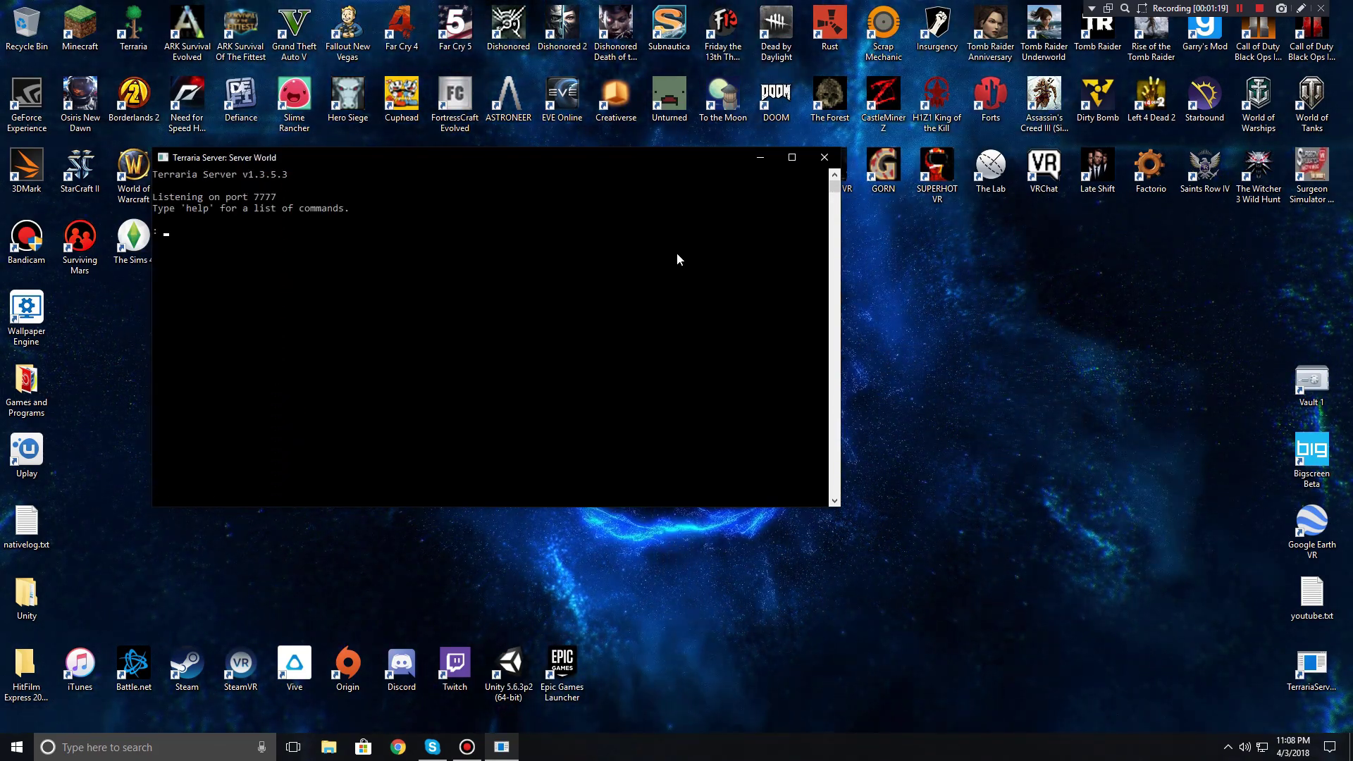
pyautogui.press('Return')
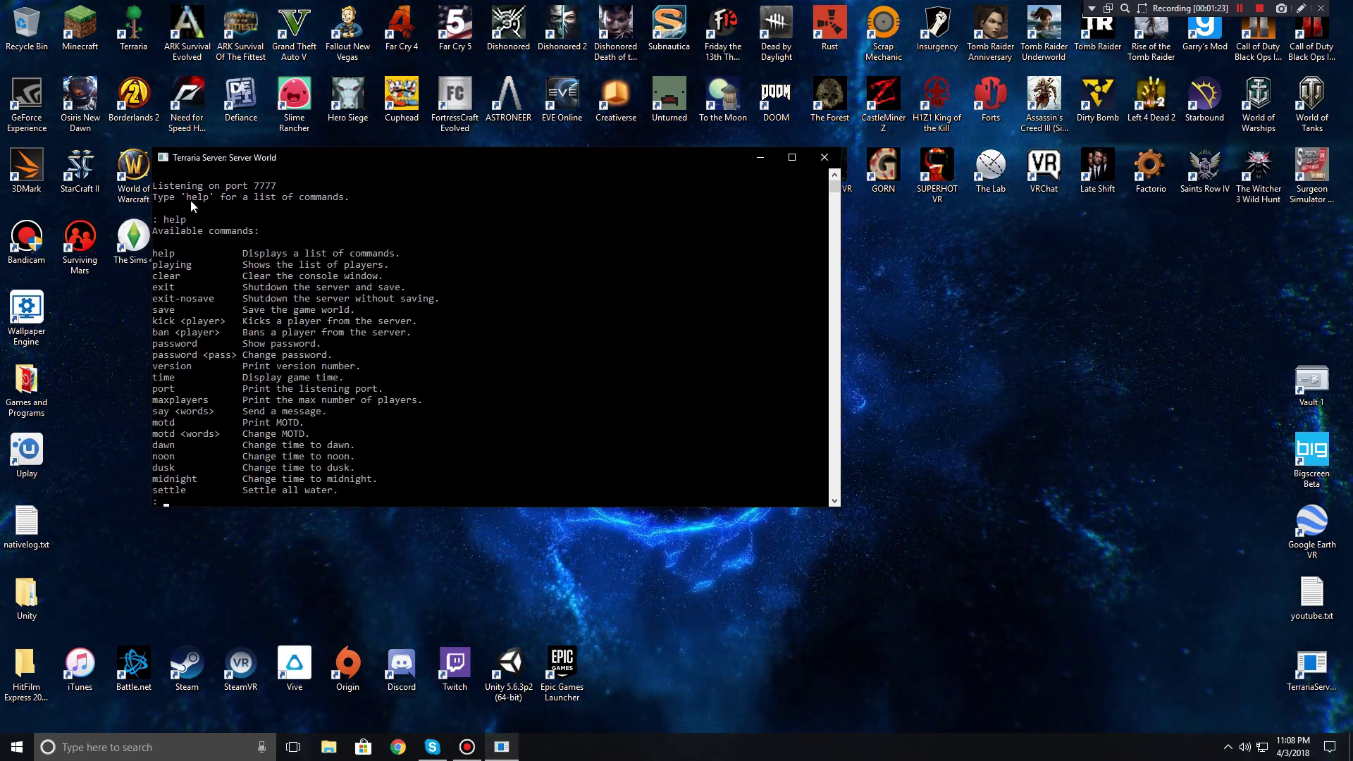
pyautogui.click(766, 162)
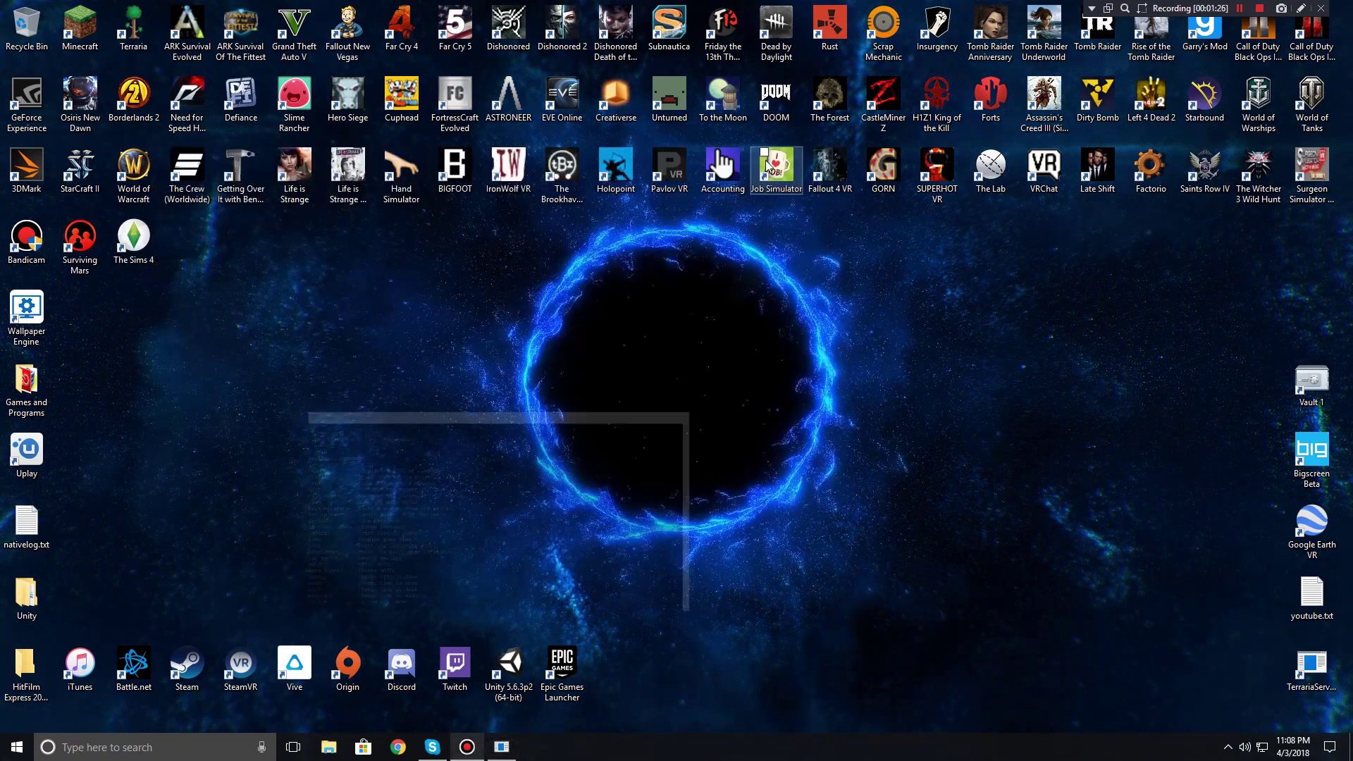
# Step: Open Terraria's install folder via Steam Library > Properties > Local Files > Browse Local Files
pyautogui.doubleClick(186, 666)
pyautogui.click(155, 38)
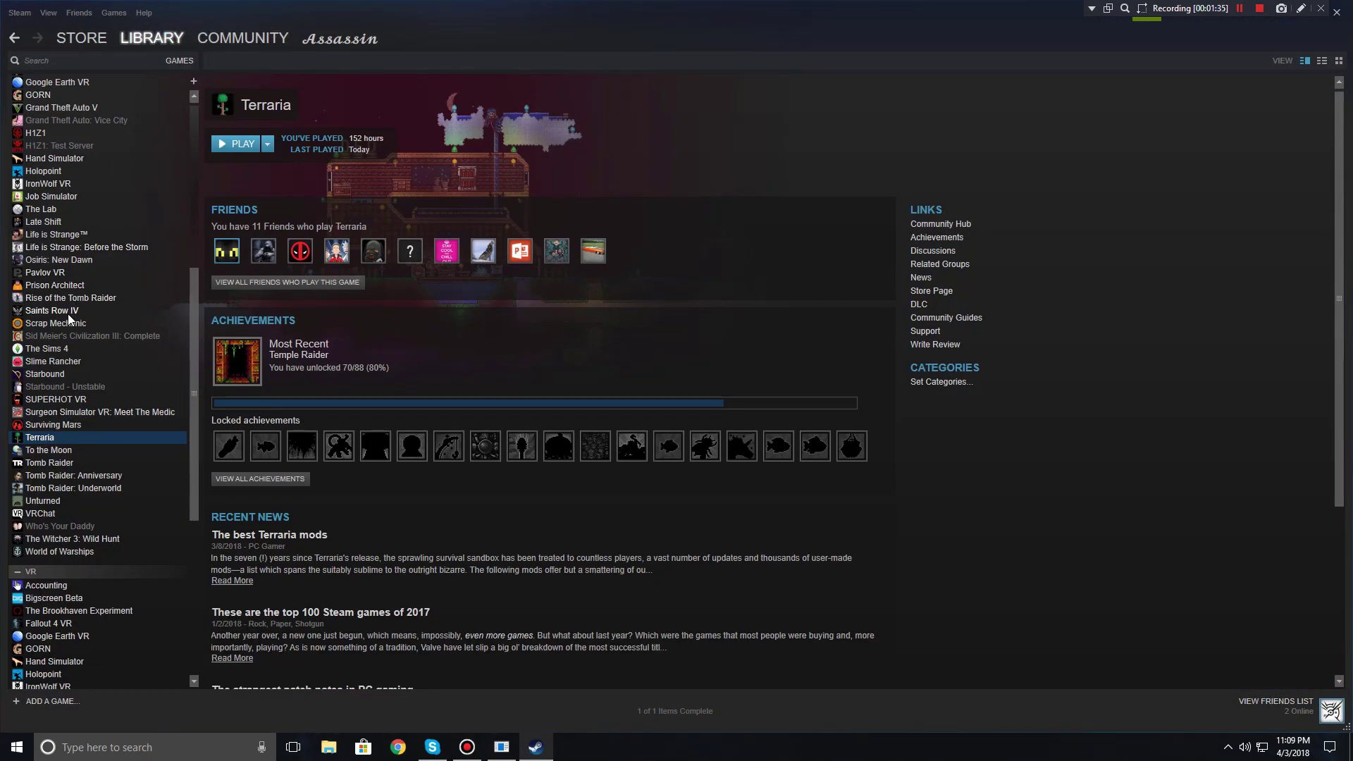
pyautogui.rightClick(42, 440)
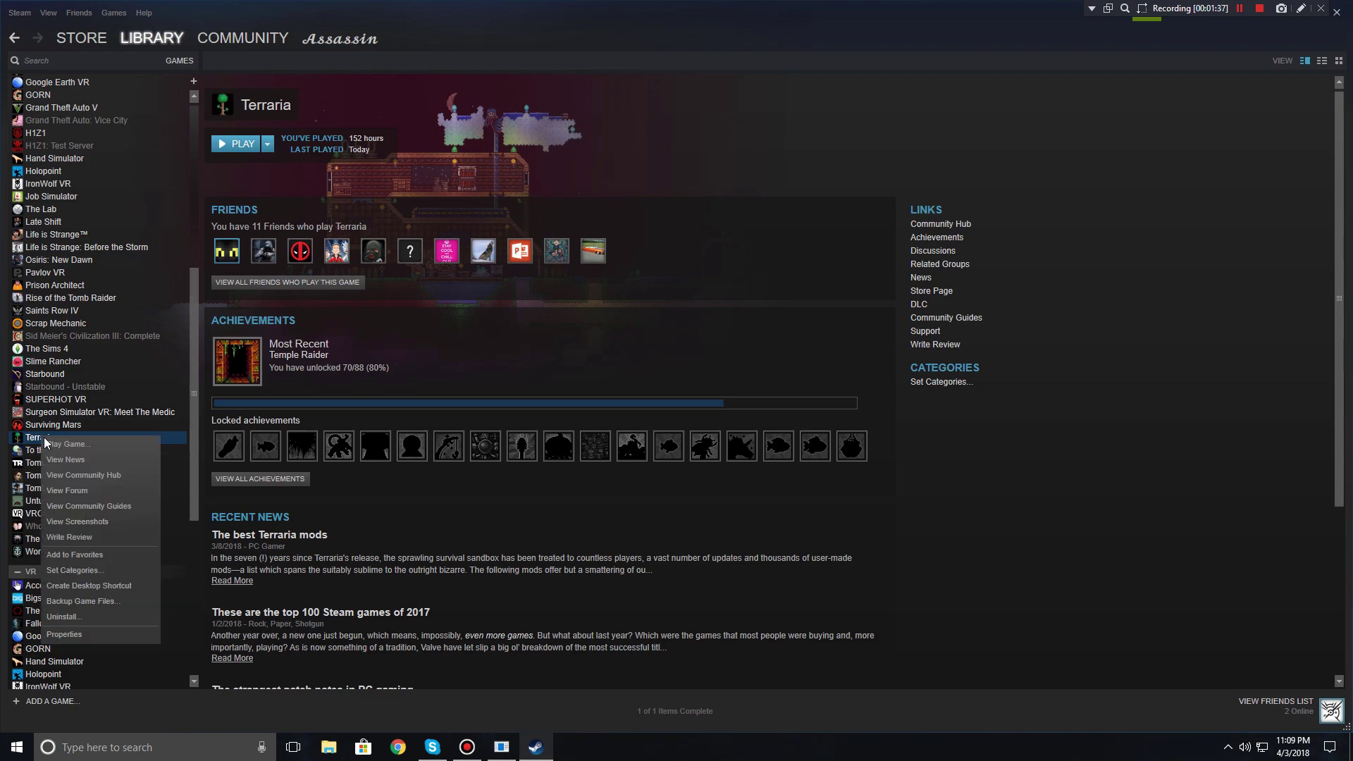
pyautogui.click(68, 634)
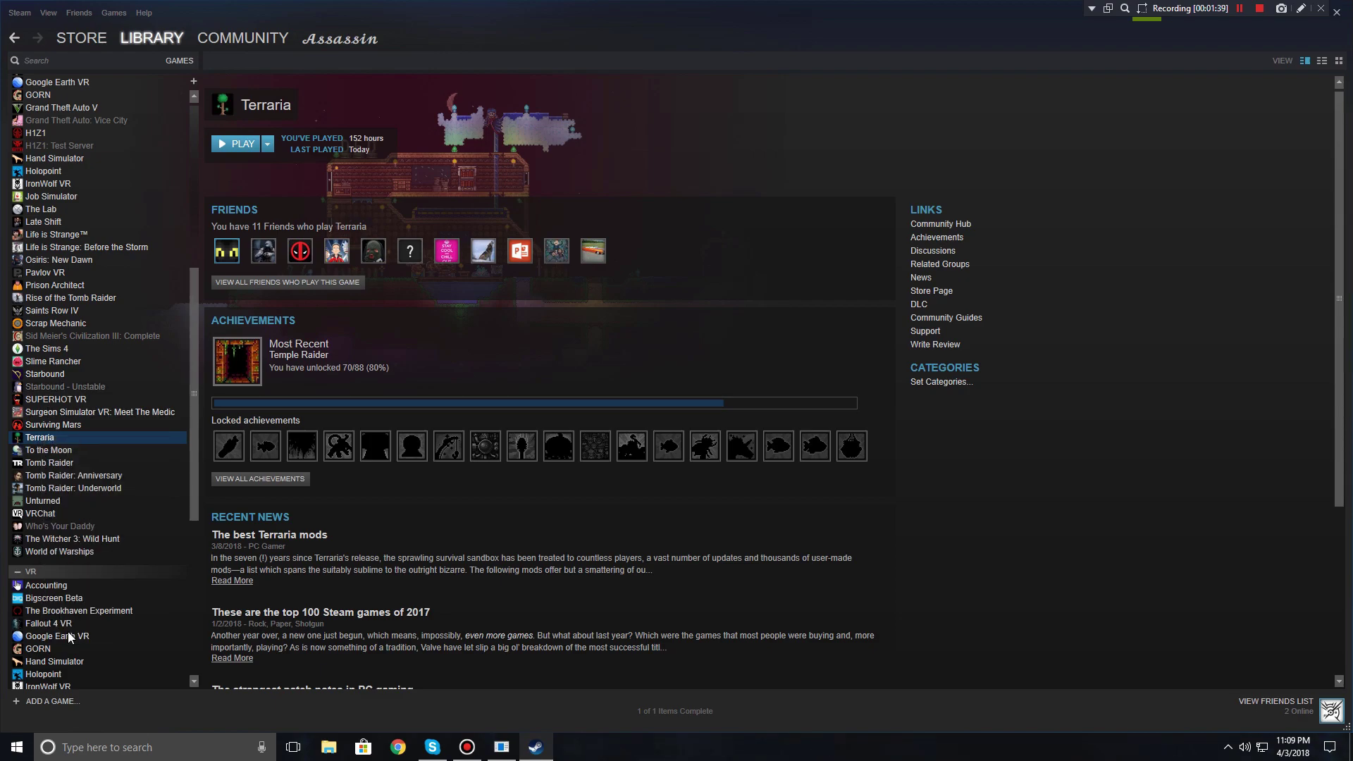
pyautogui.click(623, 183)
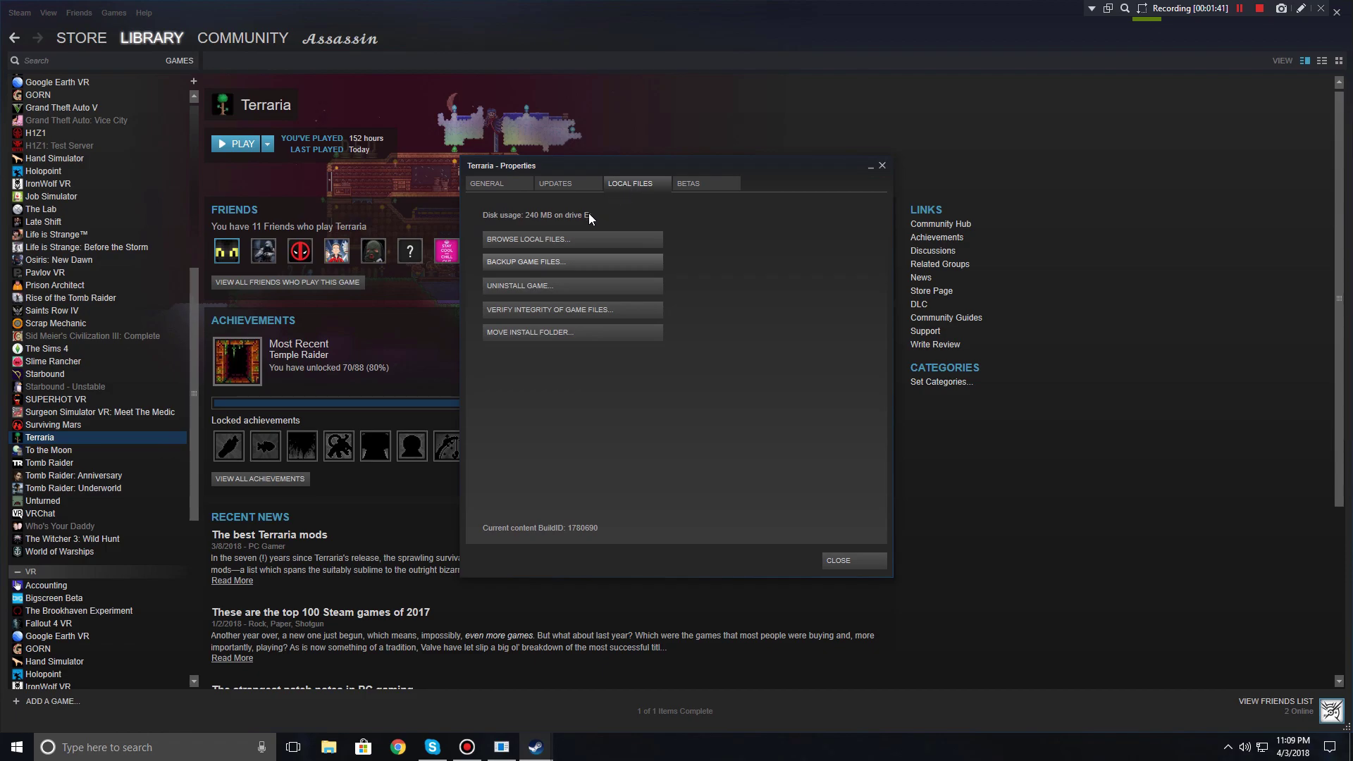
pyautogui.click(544, 239)
# Step: Close Steam and the Terraria folder window to return to the desktop
pyautogui.click(855, 560)
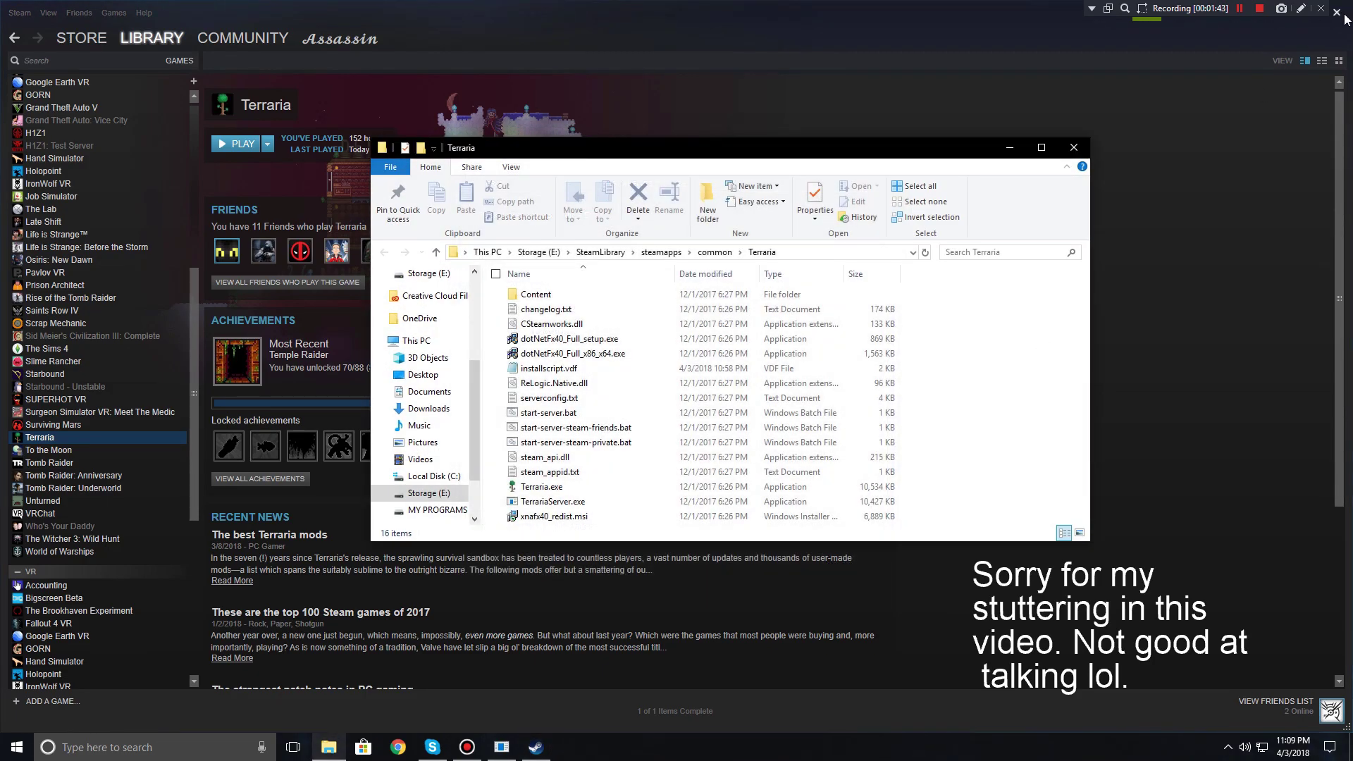
pyautogui.click(1337, 12)
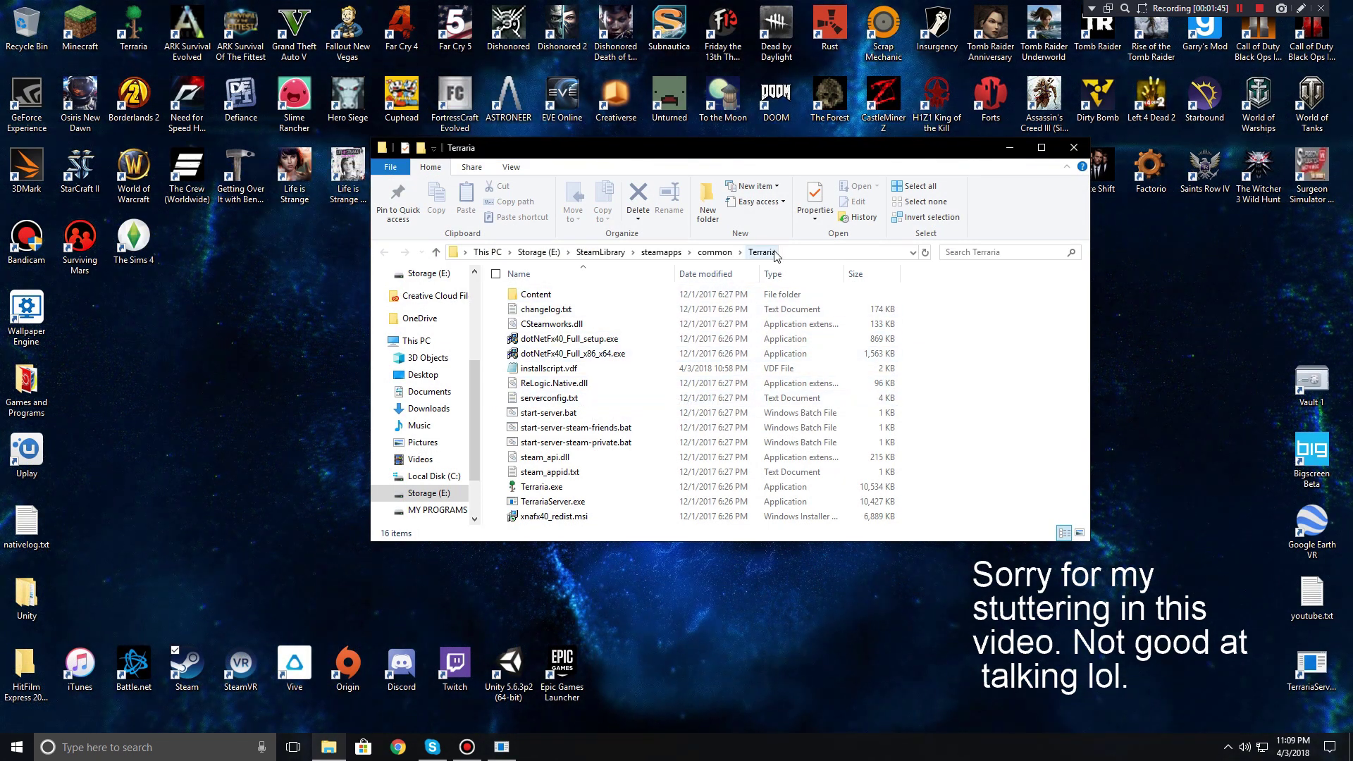
pyautogui.rightClick(581, 499)
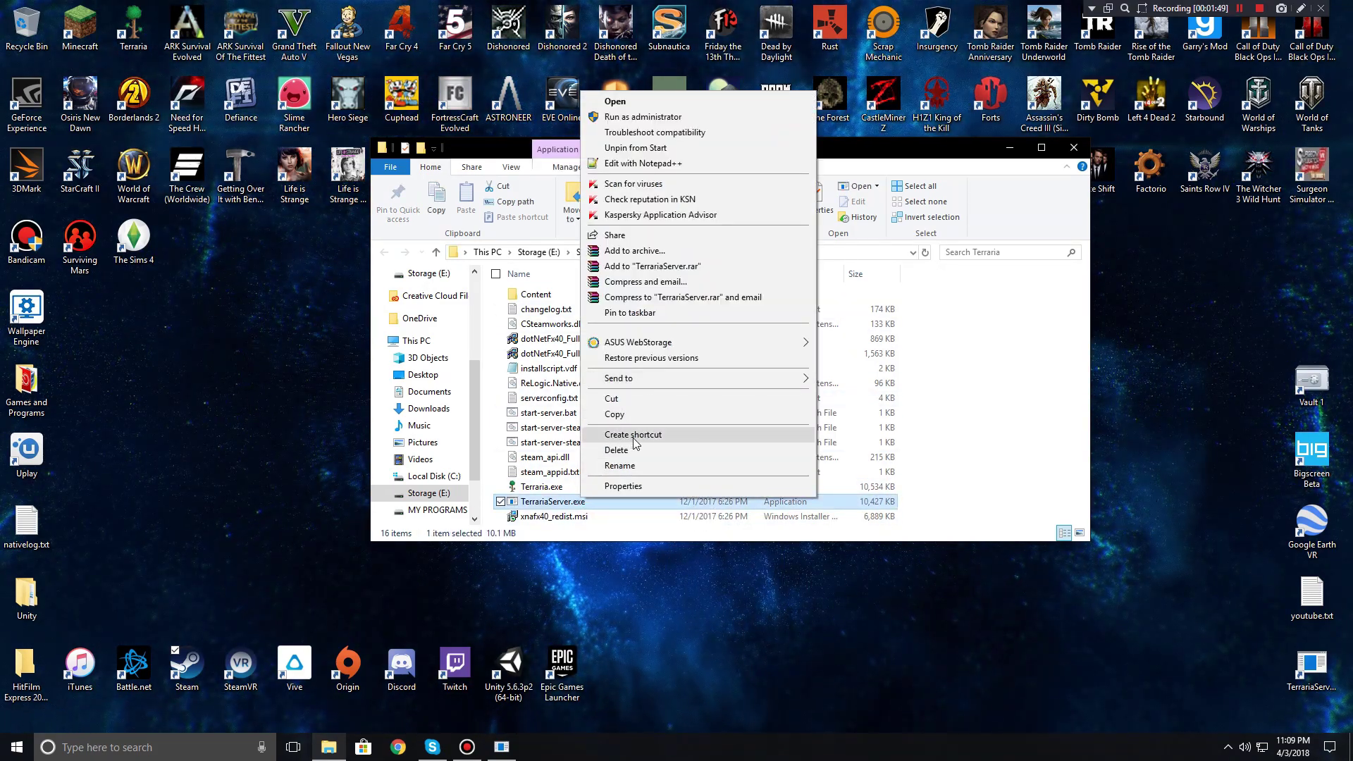
pyautogui.click(1084, 148)
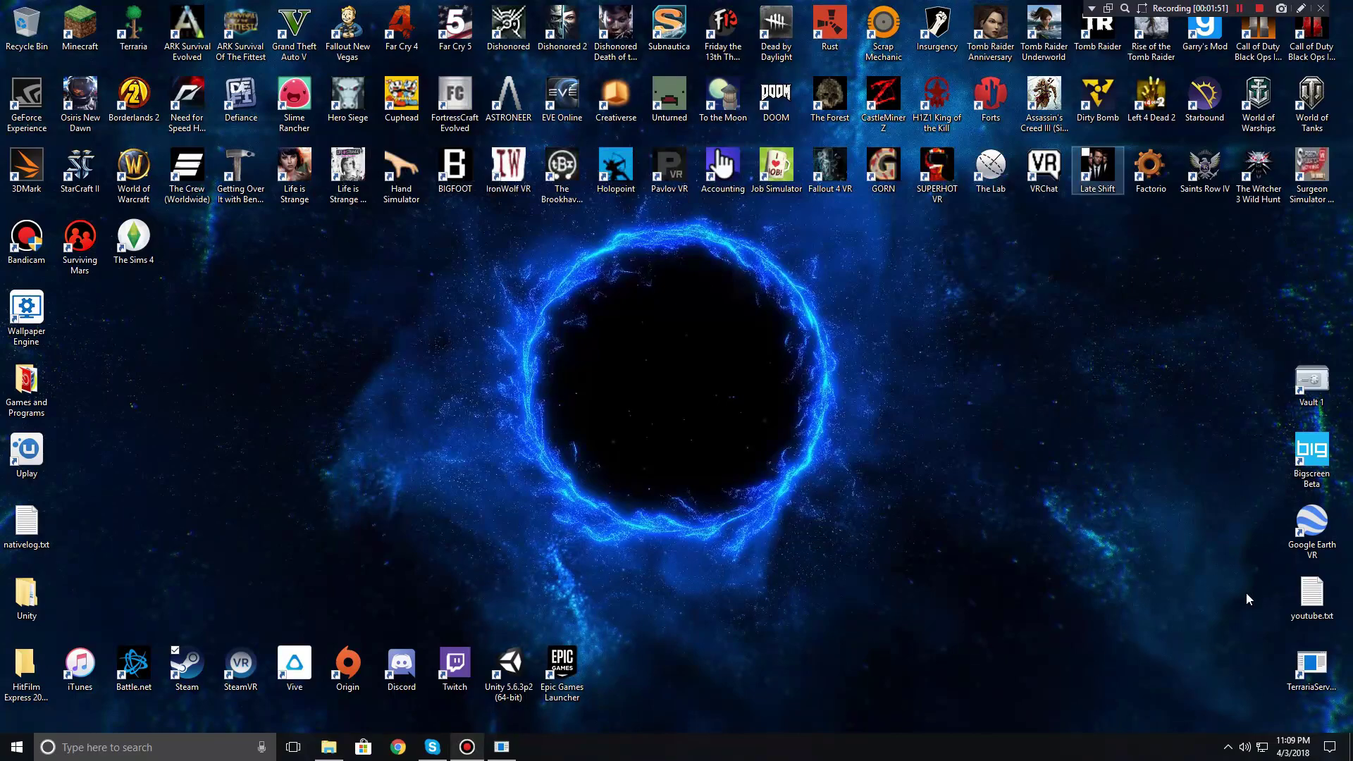
# Step: Start a second server from the desktop shortcut with world 2 (DED V3.0) and 8 players
pyautogui.doubleClick(1311, 666)
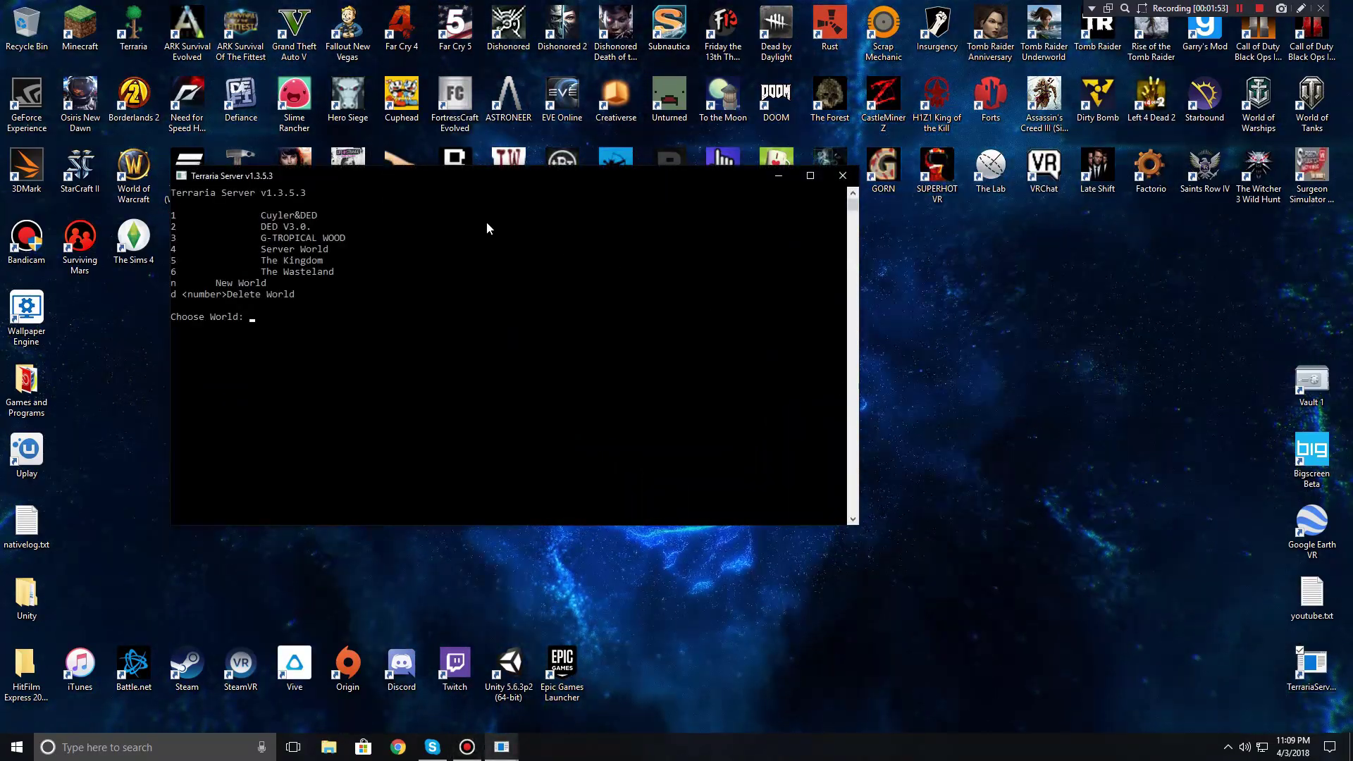
pyautogui.write('2')
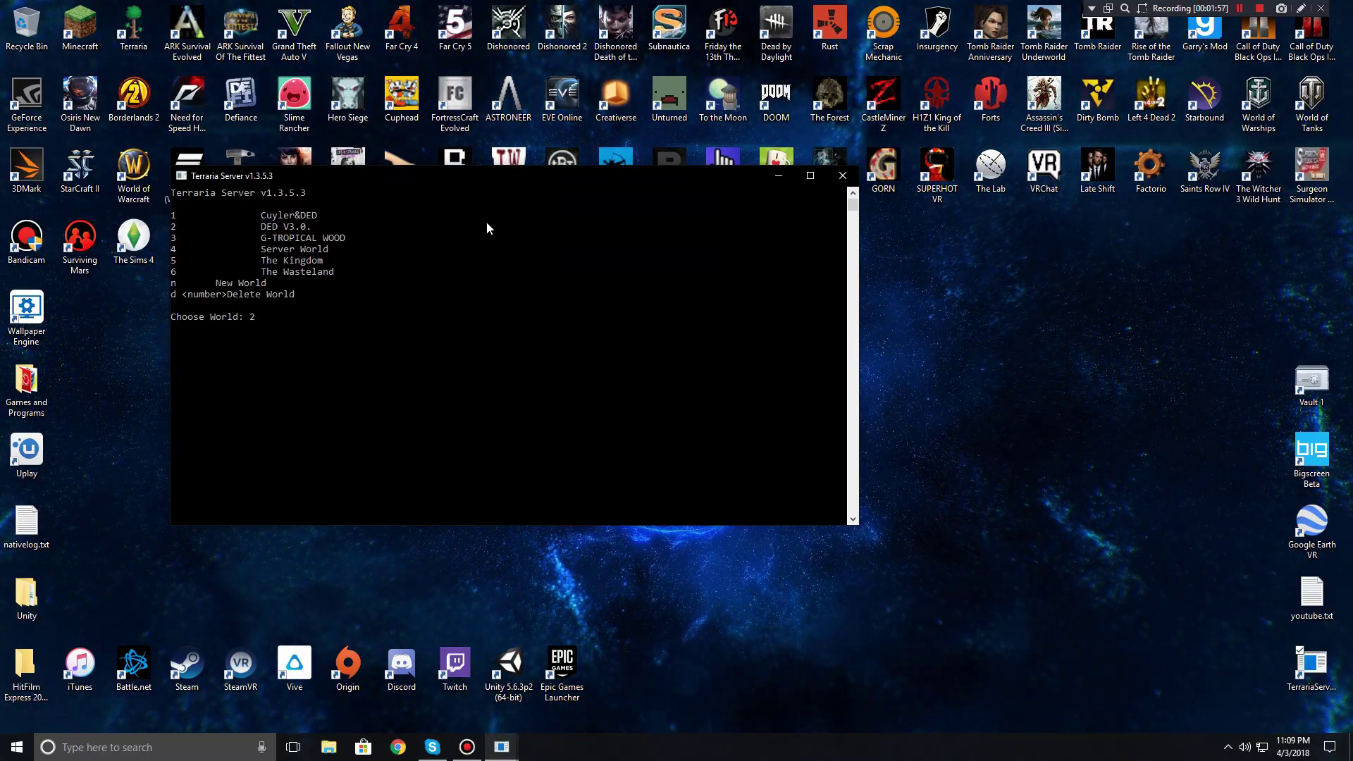
pyautogui.press('Return')
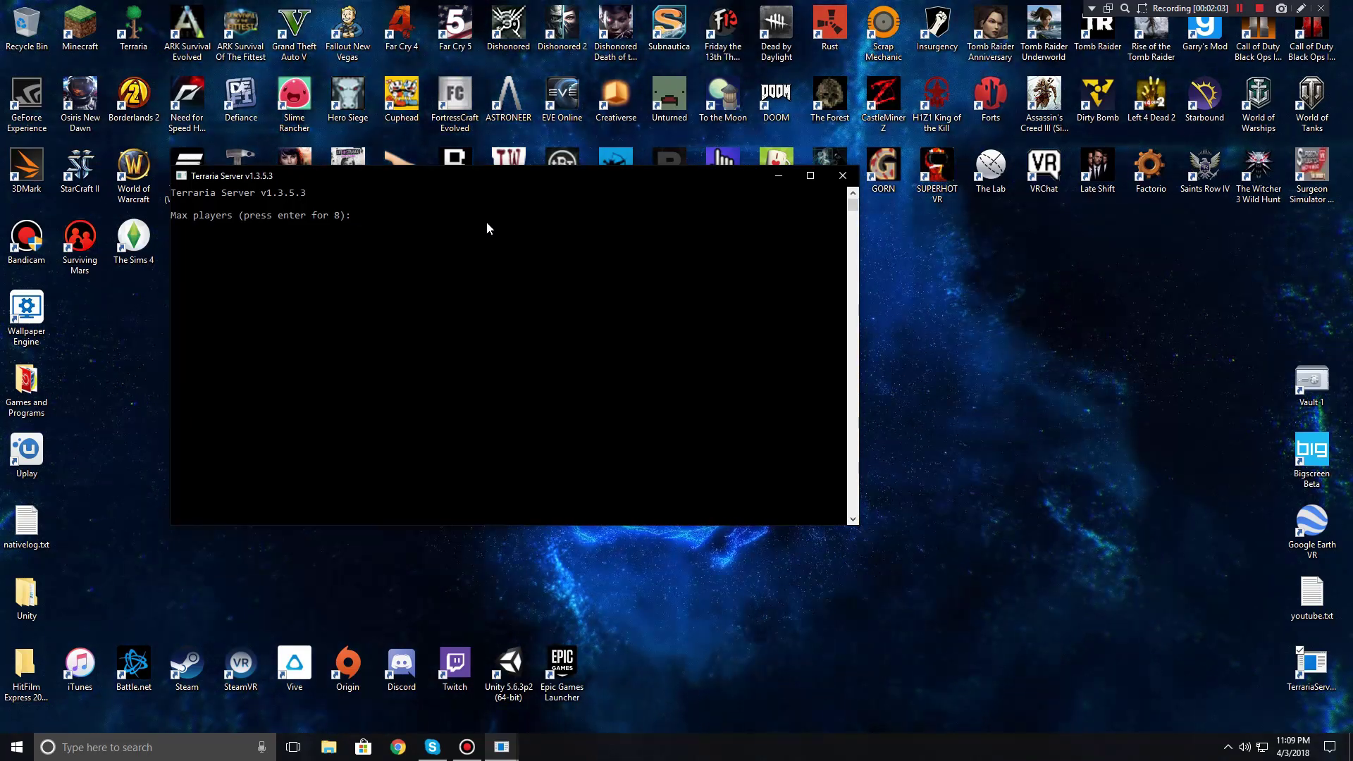
pyautogui.press('Return')
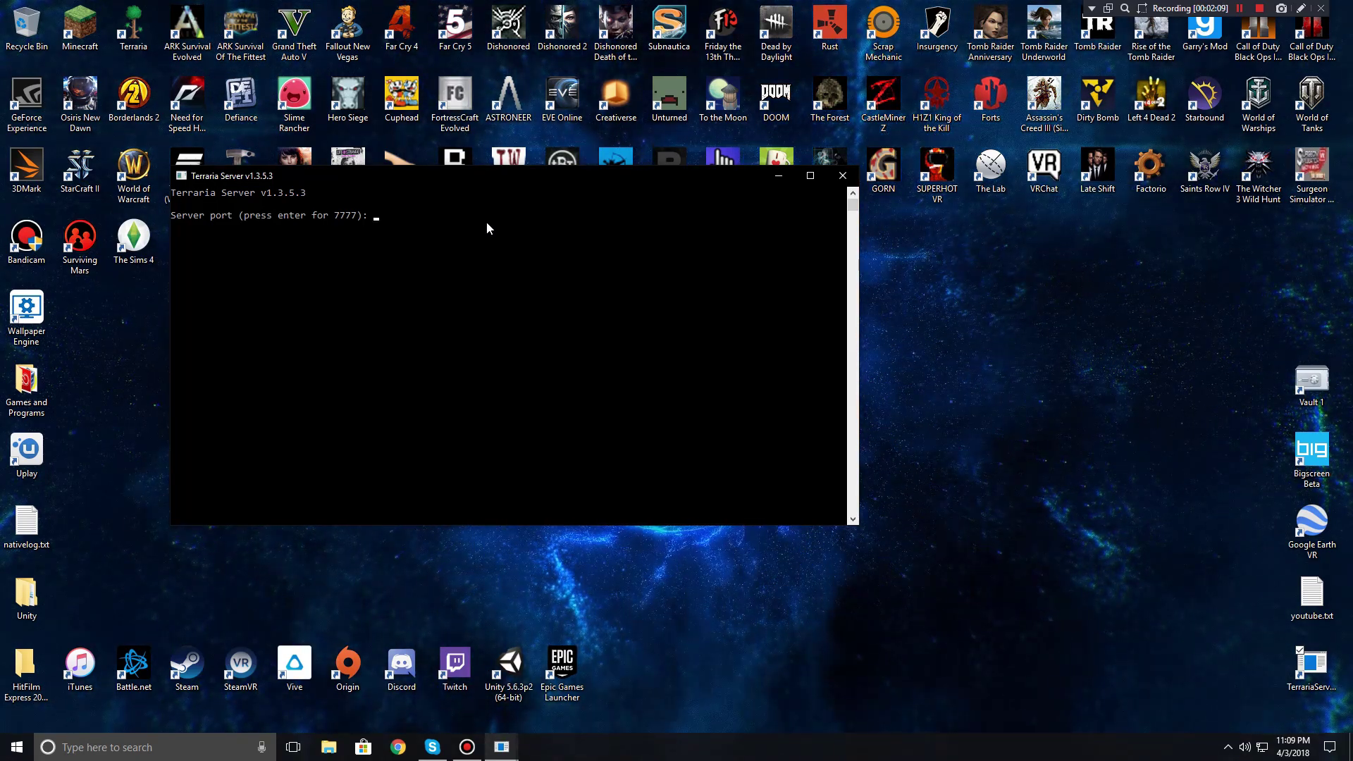
# Step: Set the server port to 7778
pyautogui.write('7')
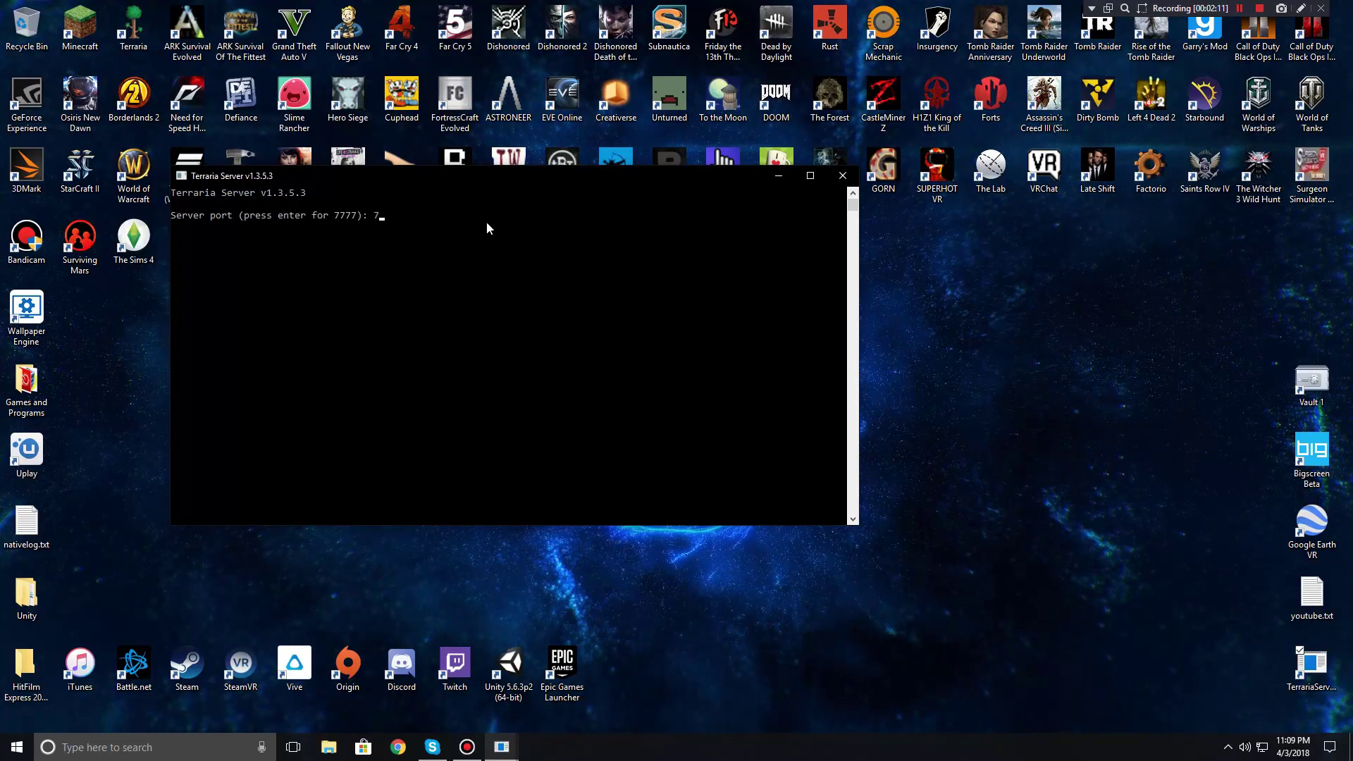
pyautogui.write('778')
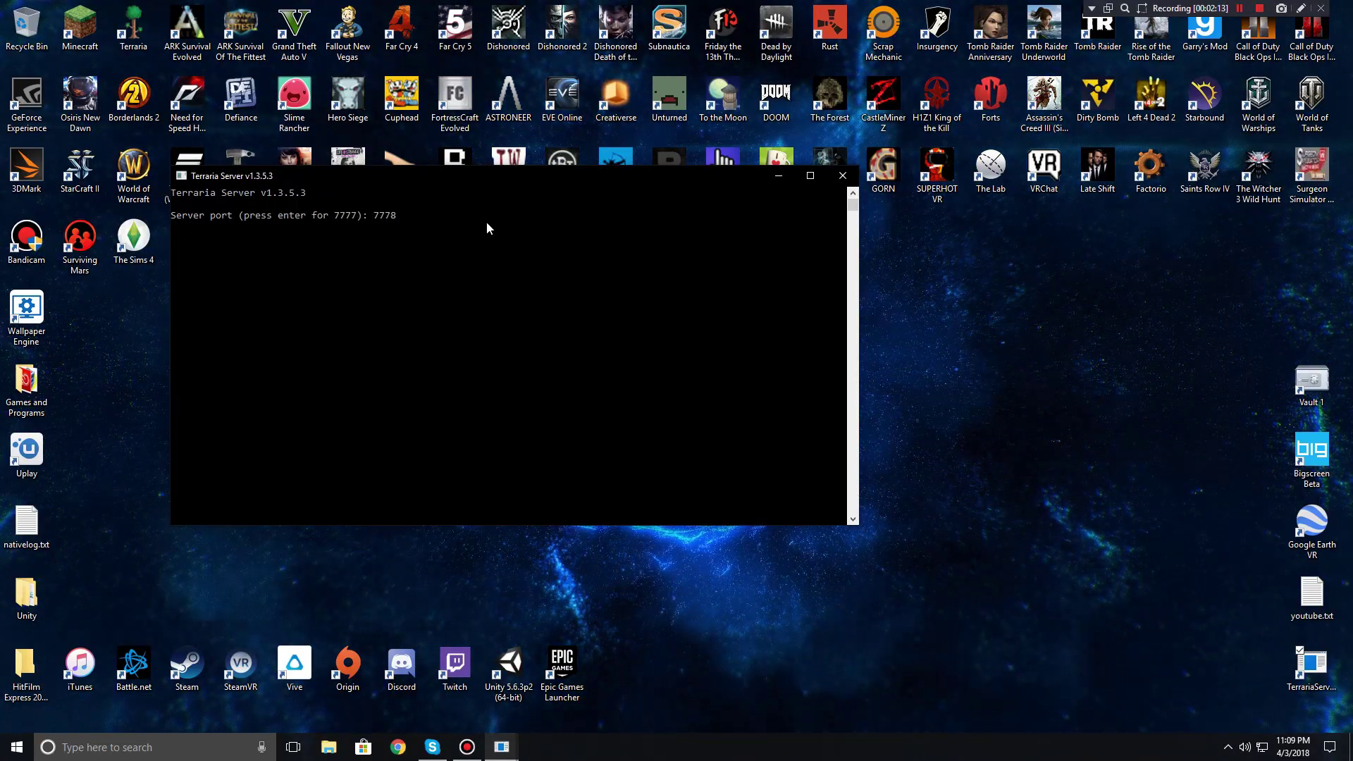
pyautogui.press('BackSpace')
pyautogui.write('9')
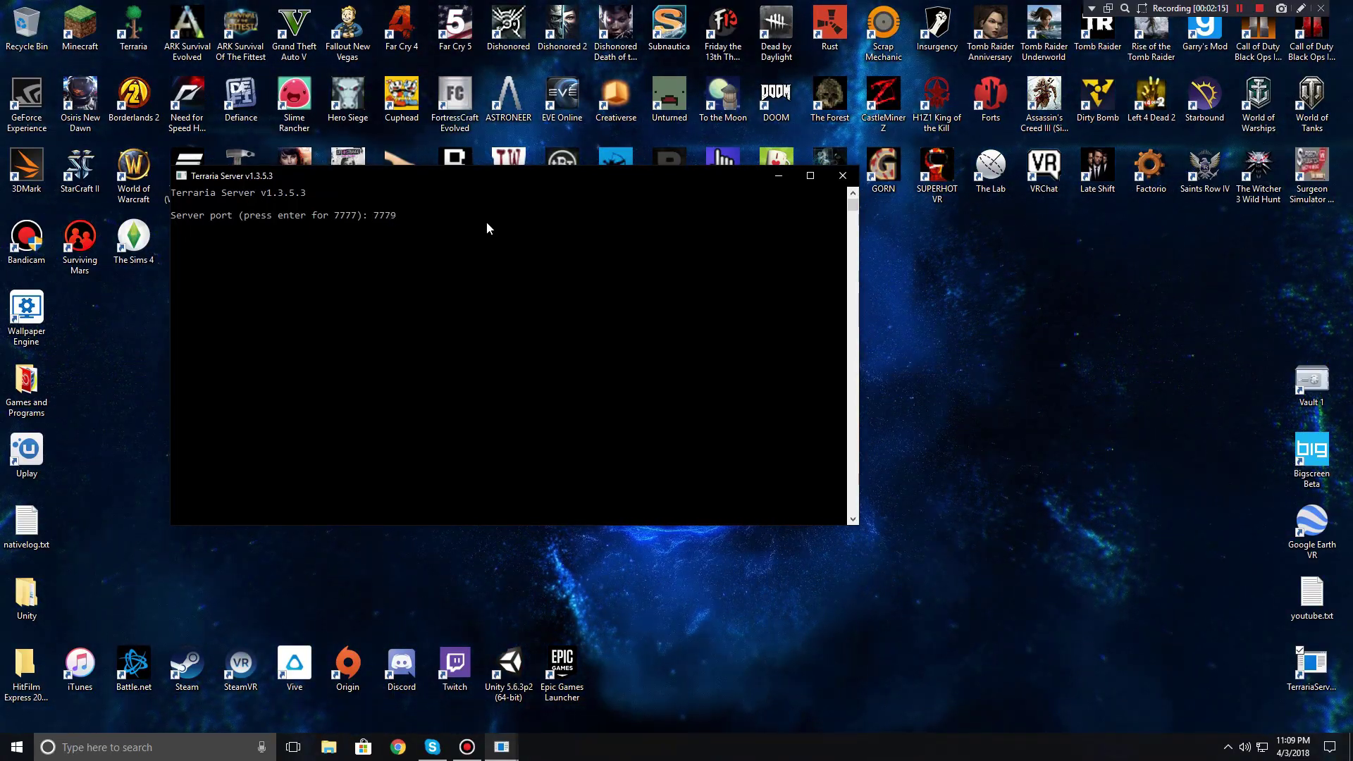
pyautogui.press('BackSpace')
pyautogui.write('8')
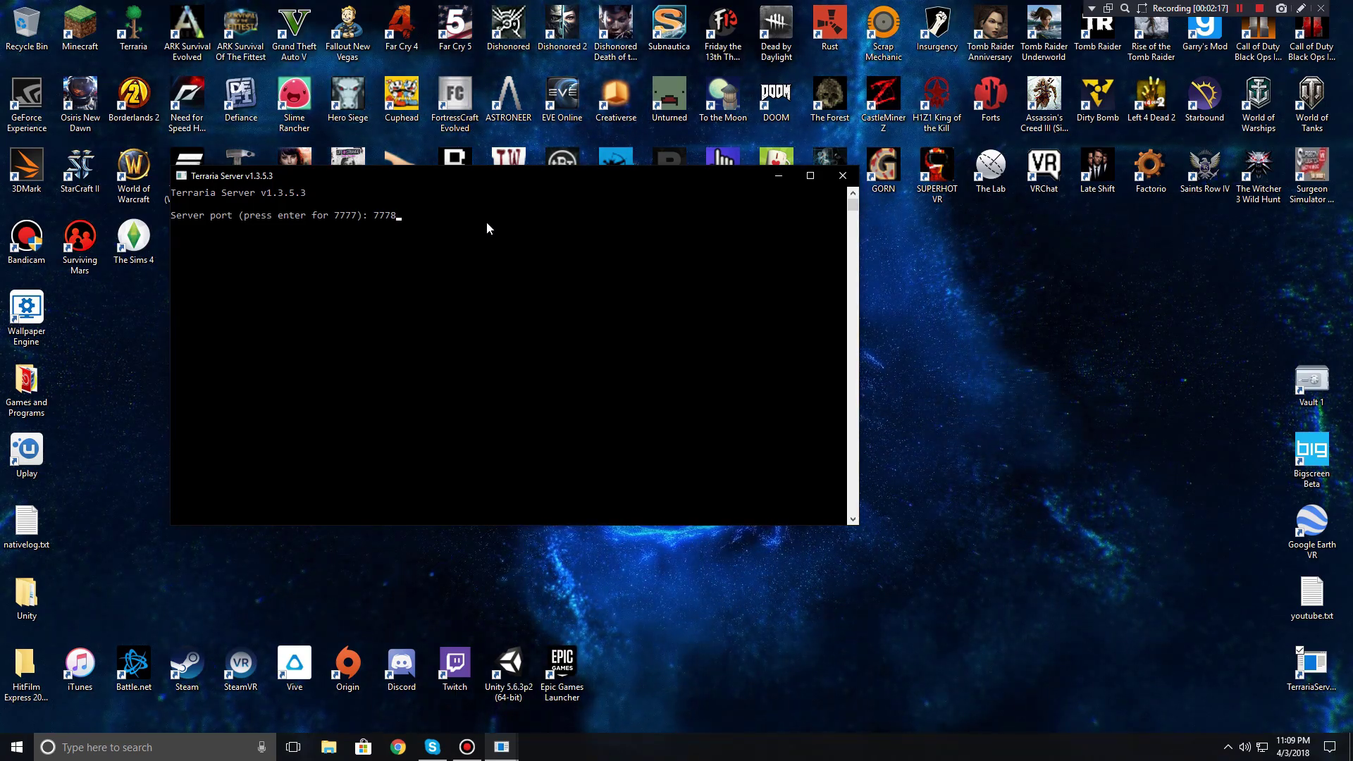
pyautogui.press('Return')
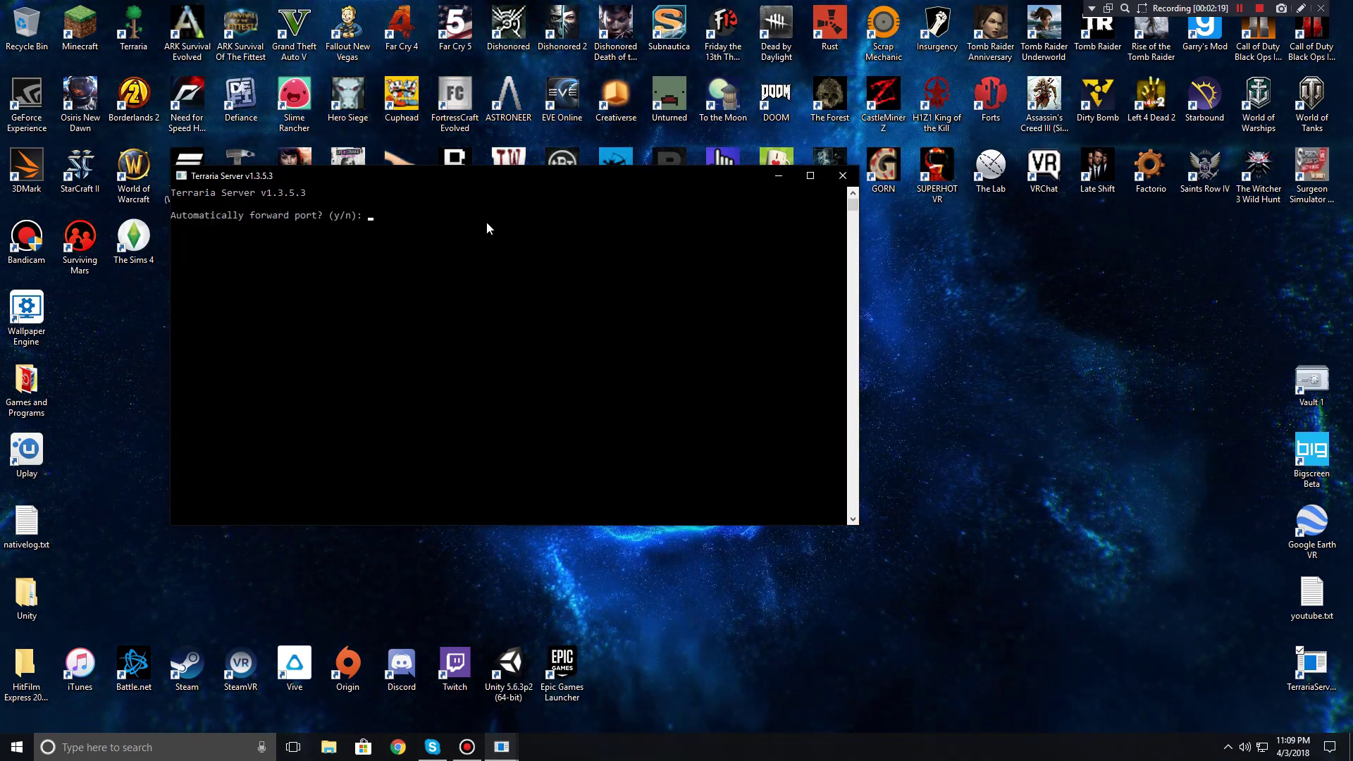
# Step: Enable automatic port forwarding, enter the server password, and run help
pyautogui.write('y')
pyautogui.press('Return')
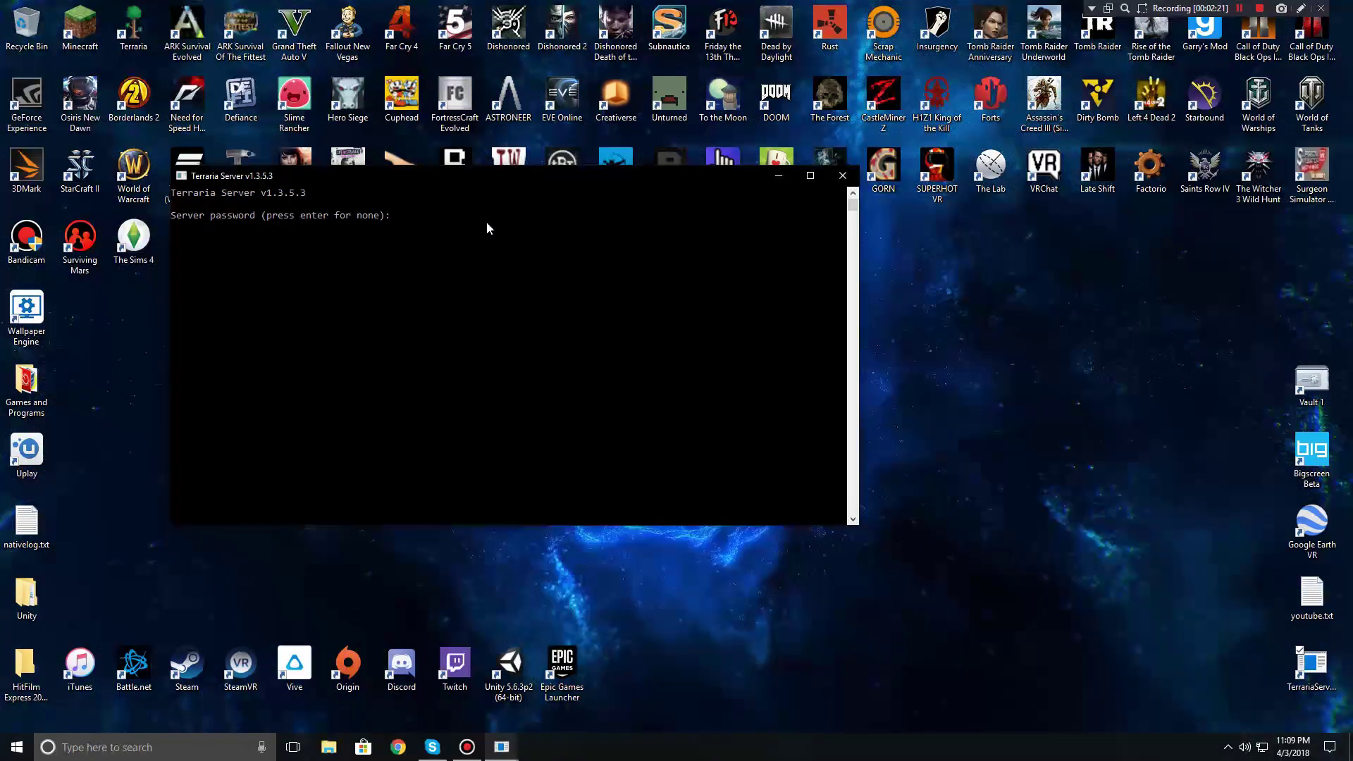
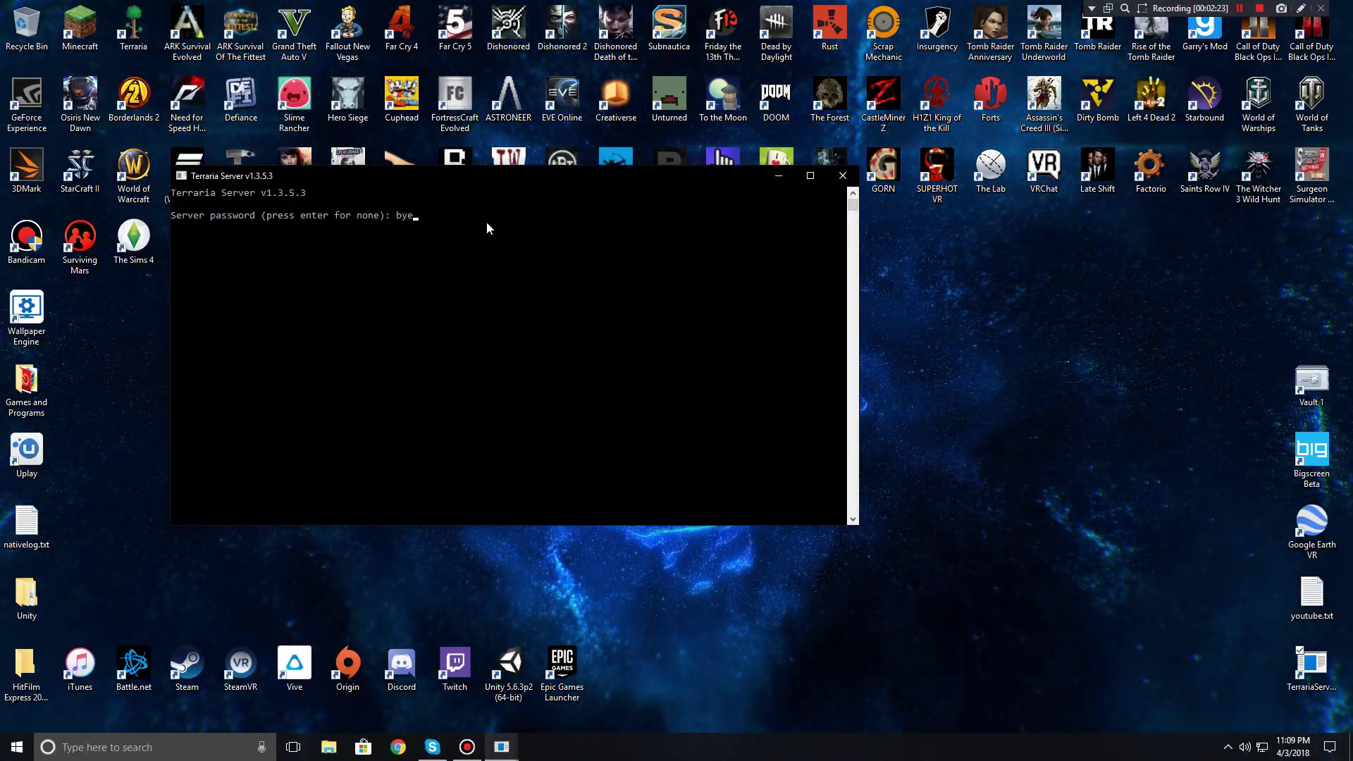
pyautogui.press('Return')
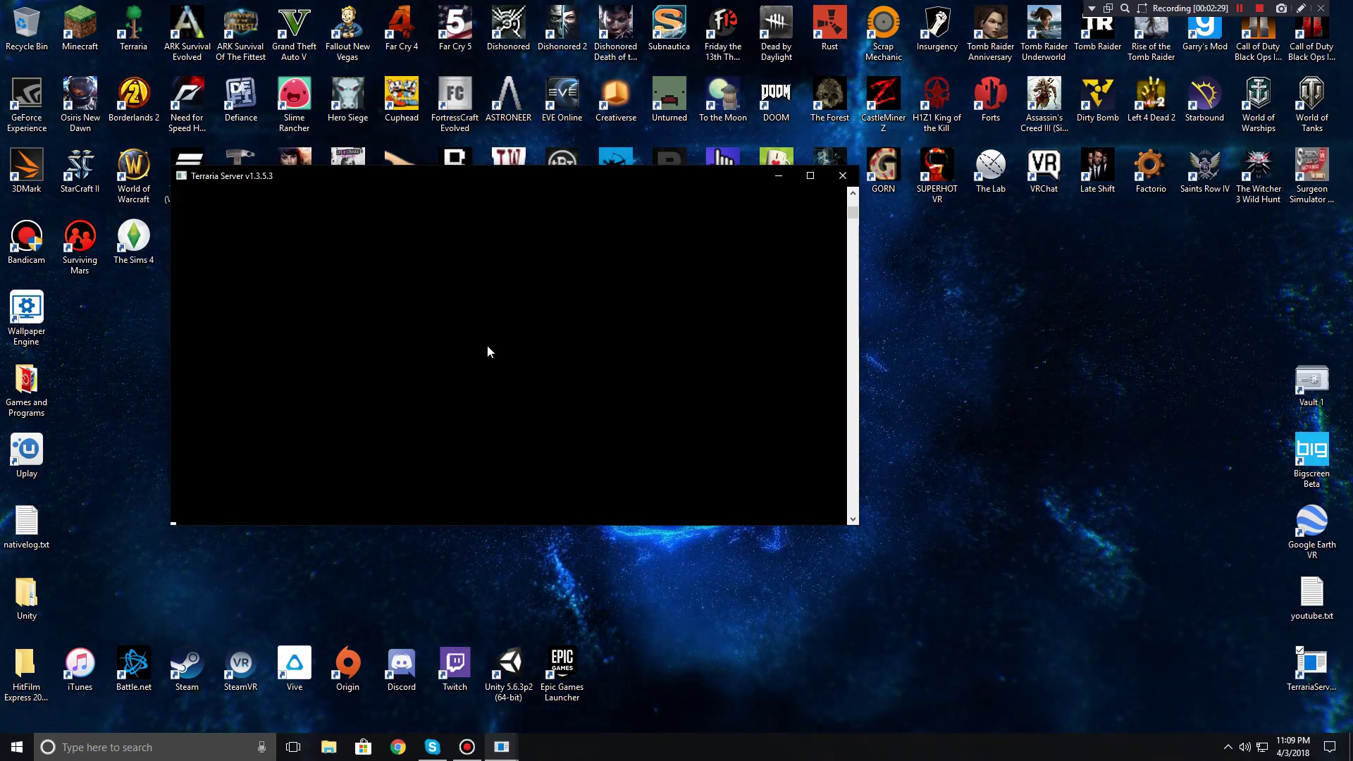
pyautogui.write('h')
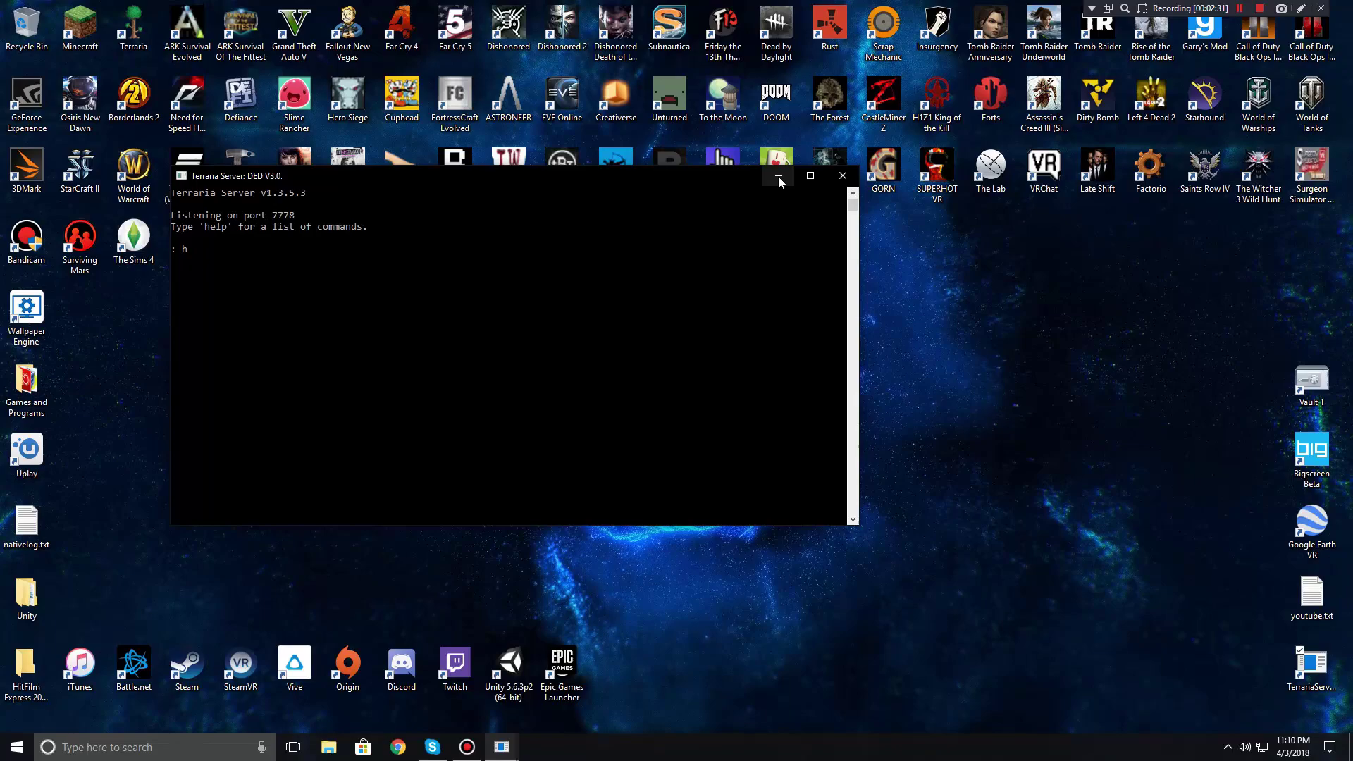
pyautogui.write('elp')
pyautogui.press('Return')
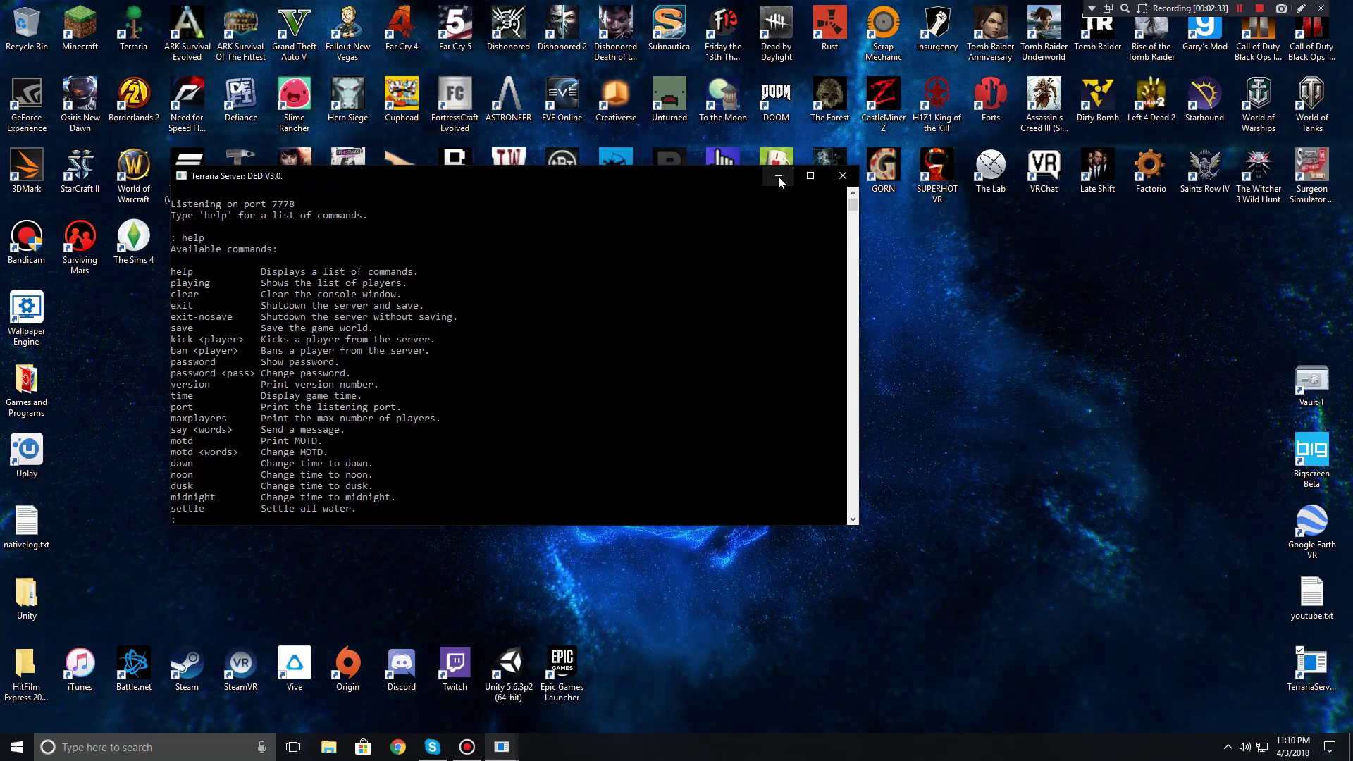
# Step: Minimize the server console and launch Terraria
pyautogui.click(778, 176)
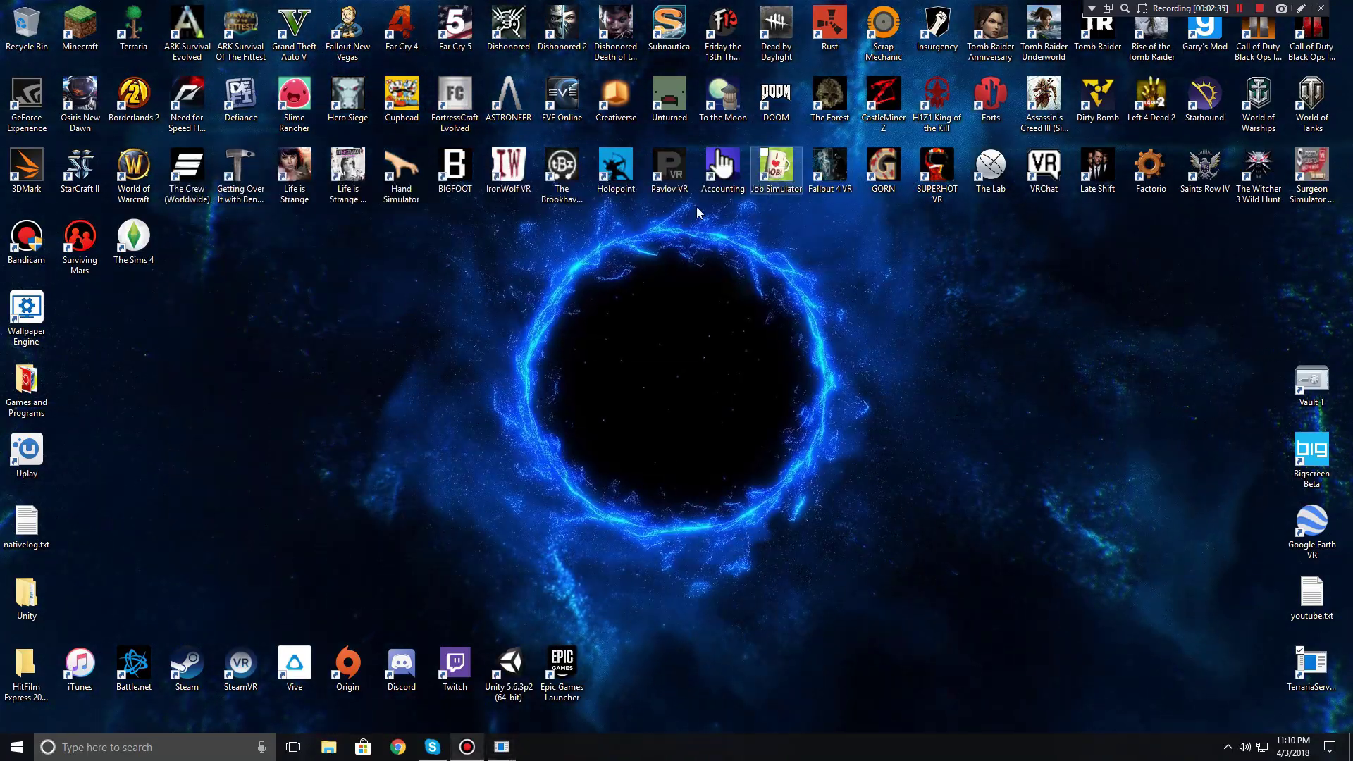
pyautogui.moveTo(459, 238); pyautogui.dragTo(649, 384)
pyautogui.moveTo(931, 548); pyautogui.dragTo(650, 428)
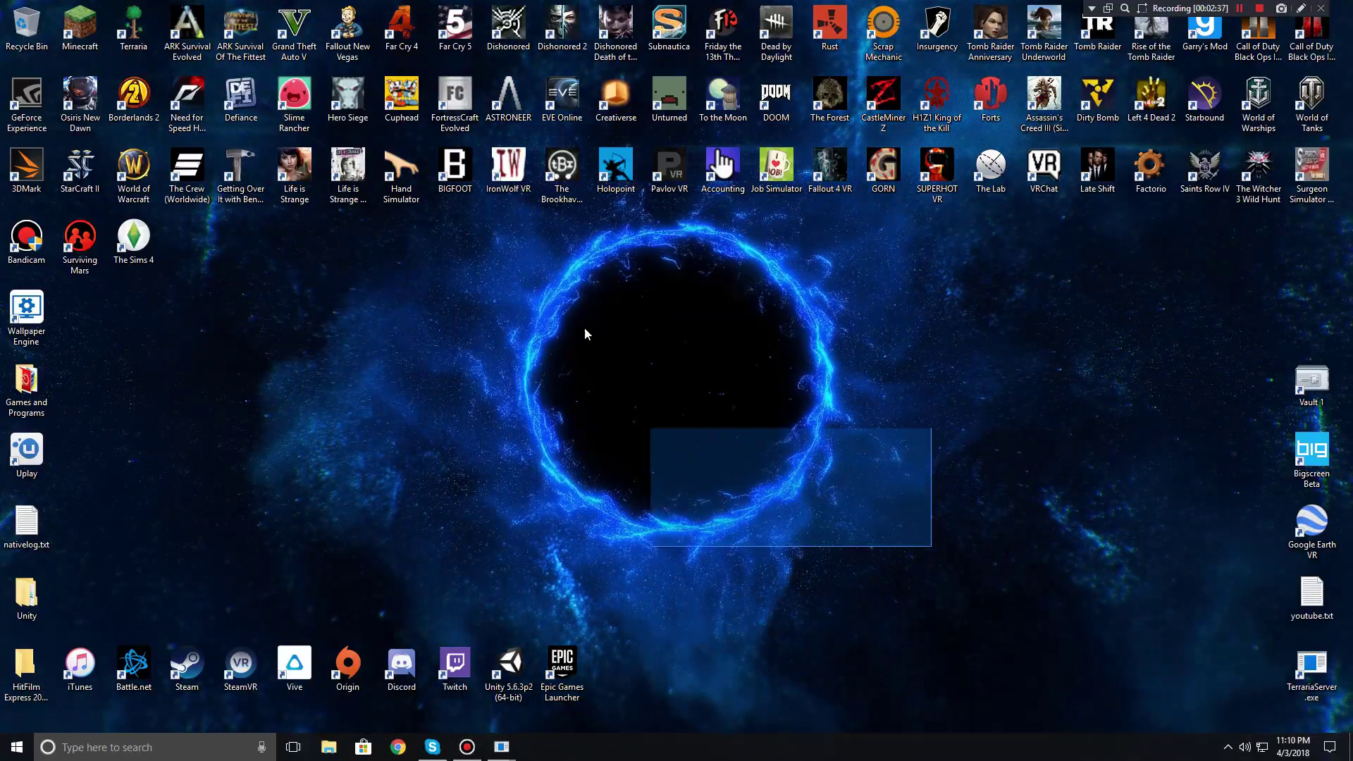
pyautogui.doubleClick(133, 29)
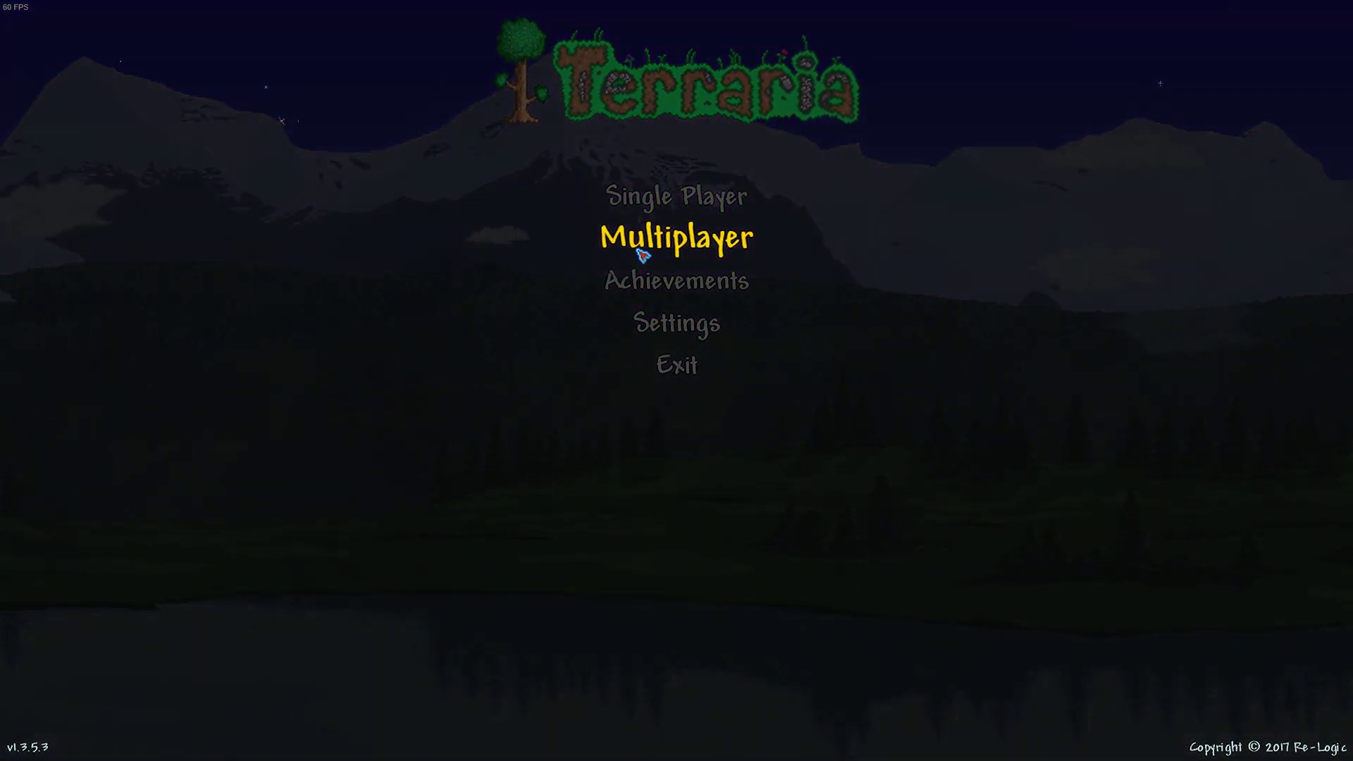
# Step: Join Server World by IP as the .DED. character, entering the server password
pyautogui.click(642, 254)
pyautogui.click(654, 206)
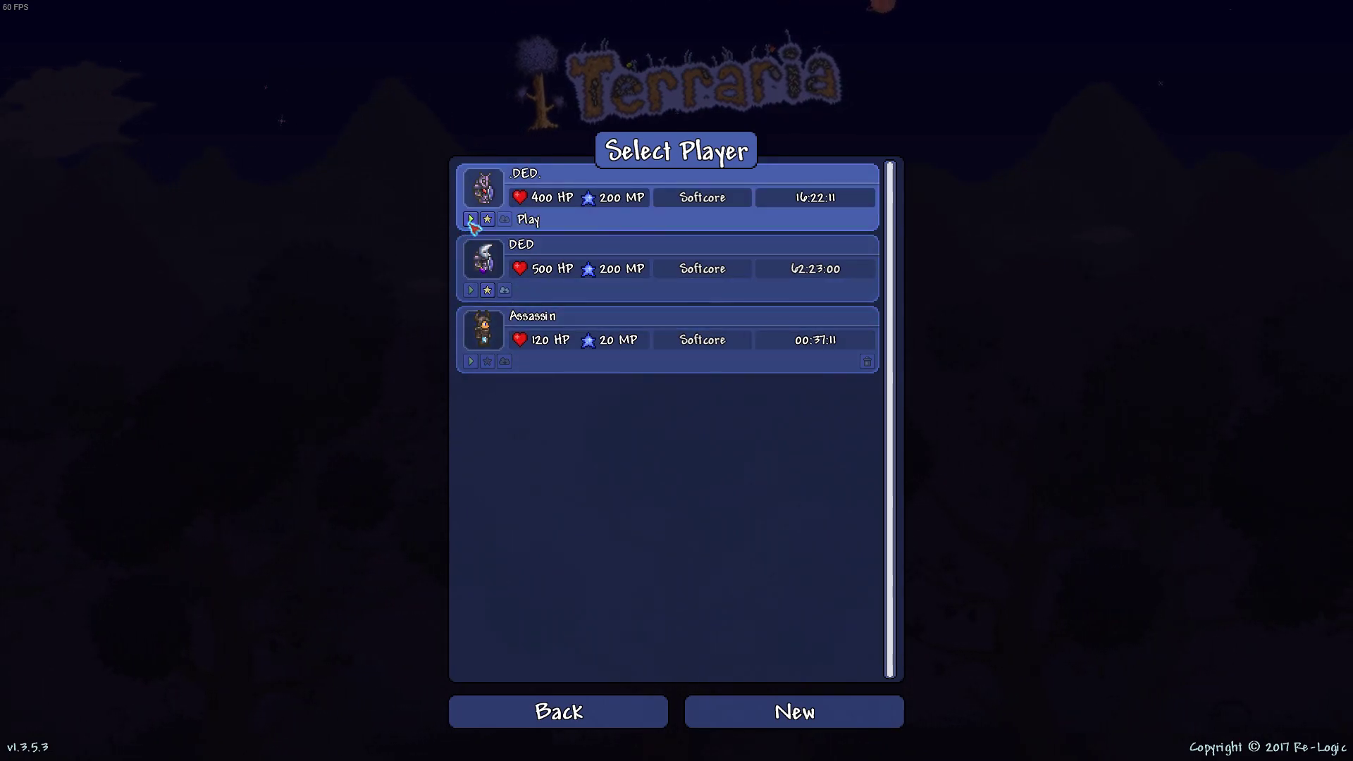
pyautogui.click(471, 220)
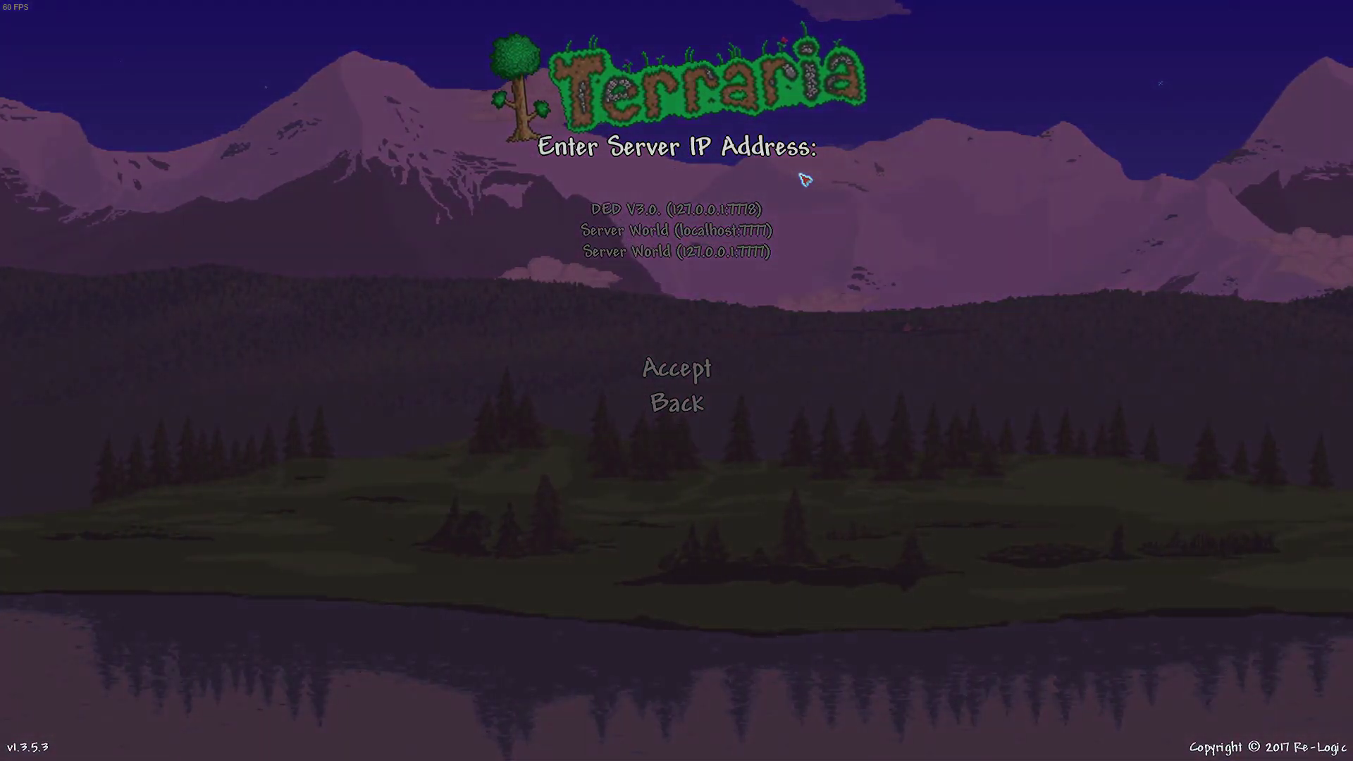
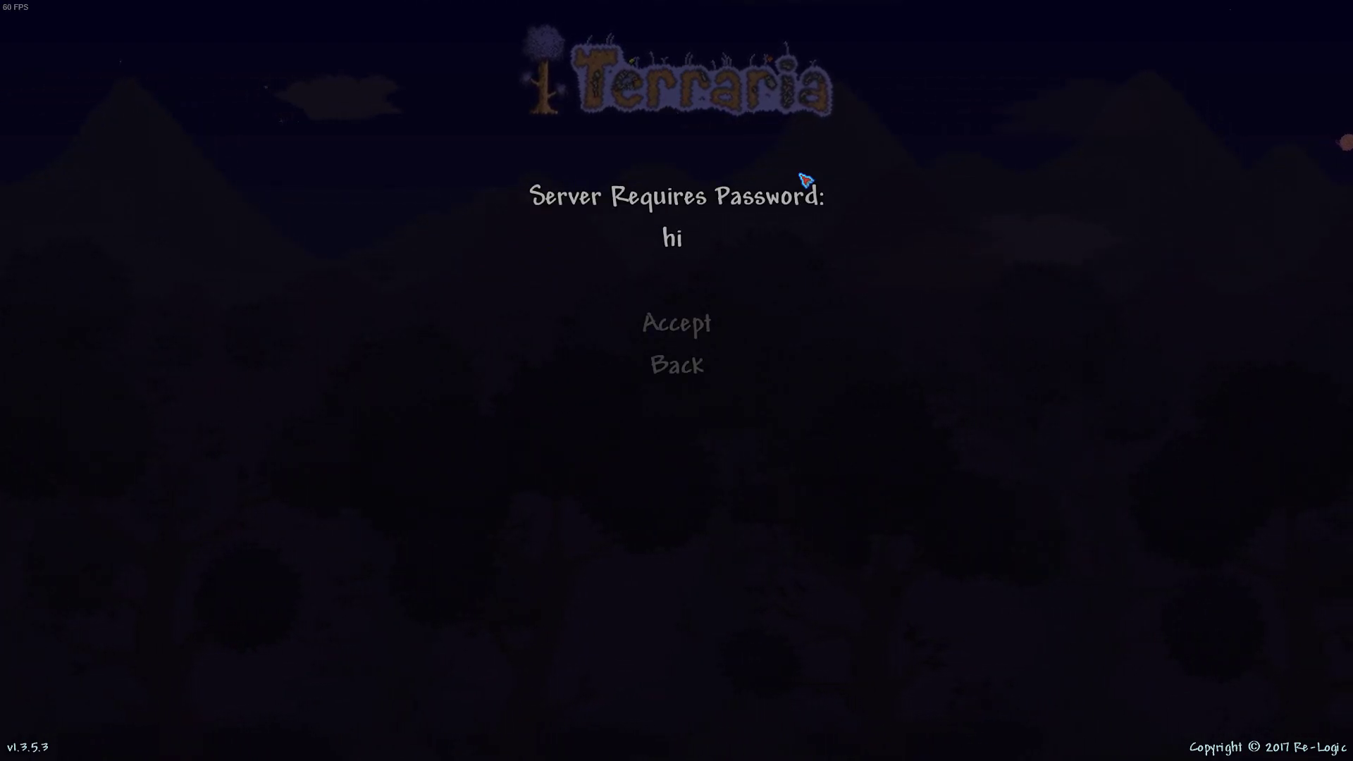
pyautogui.press('Return')
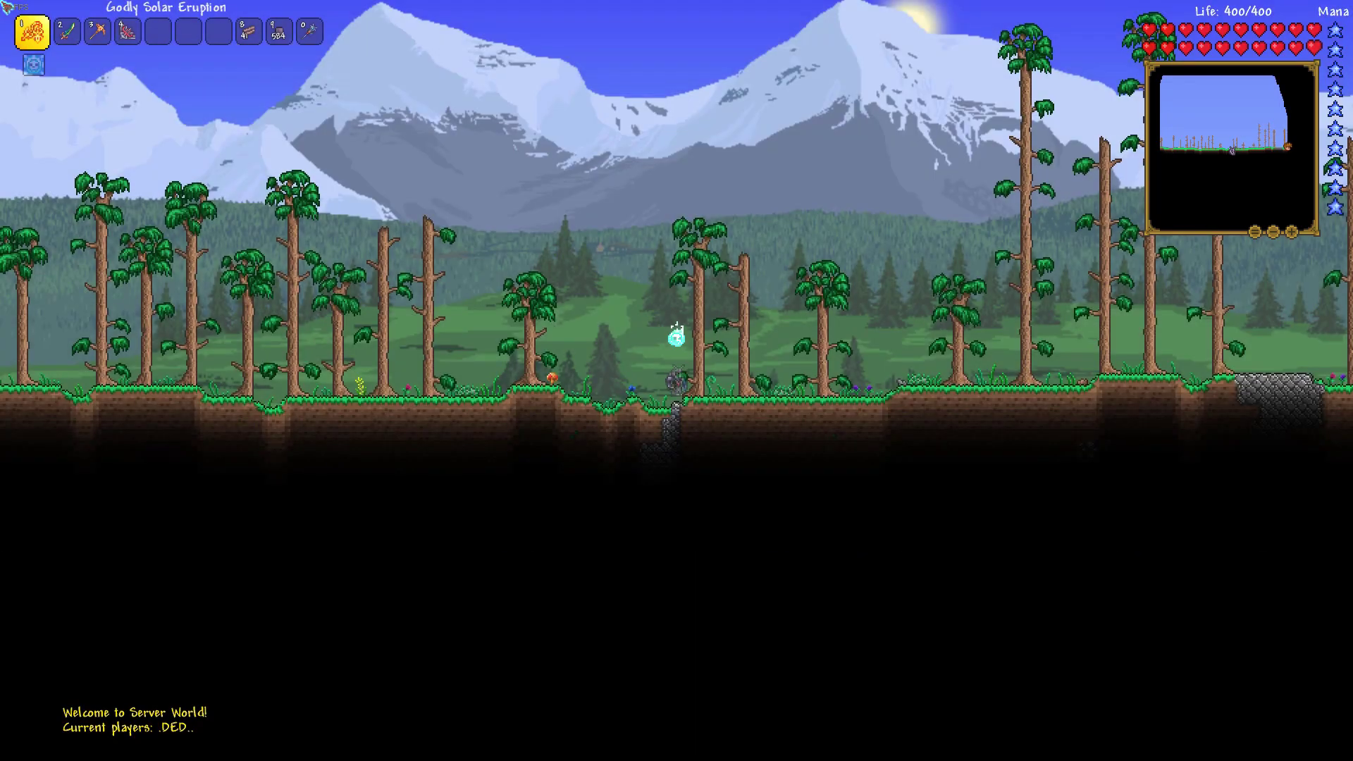
# Step: Fly the character around the world and bring up the in-game settings menu
pyautogui.press('space')
pyautogui.press('a')
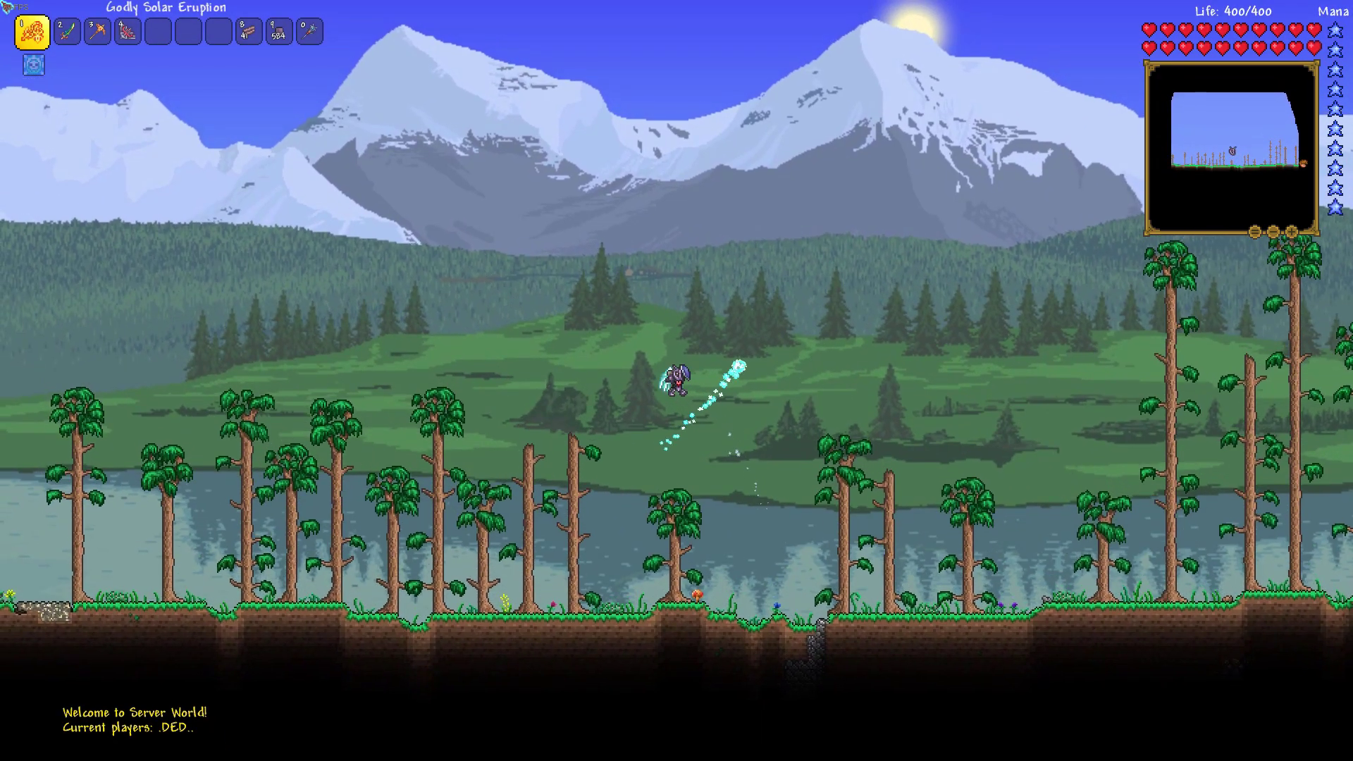
pyautogui.press('d')
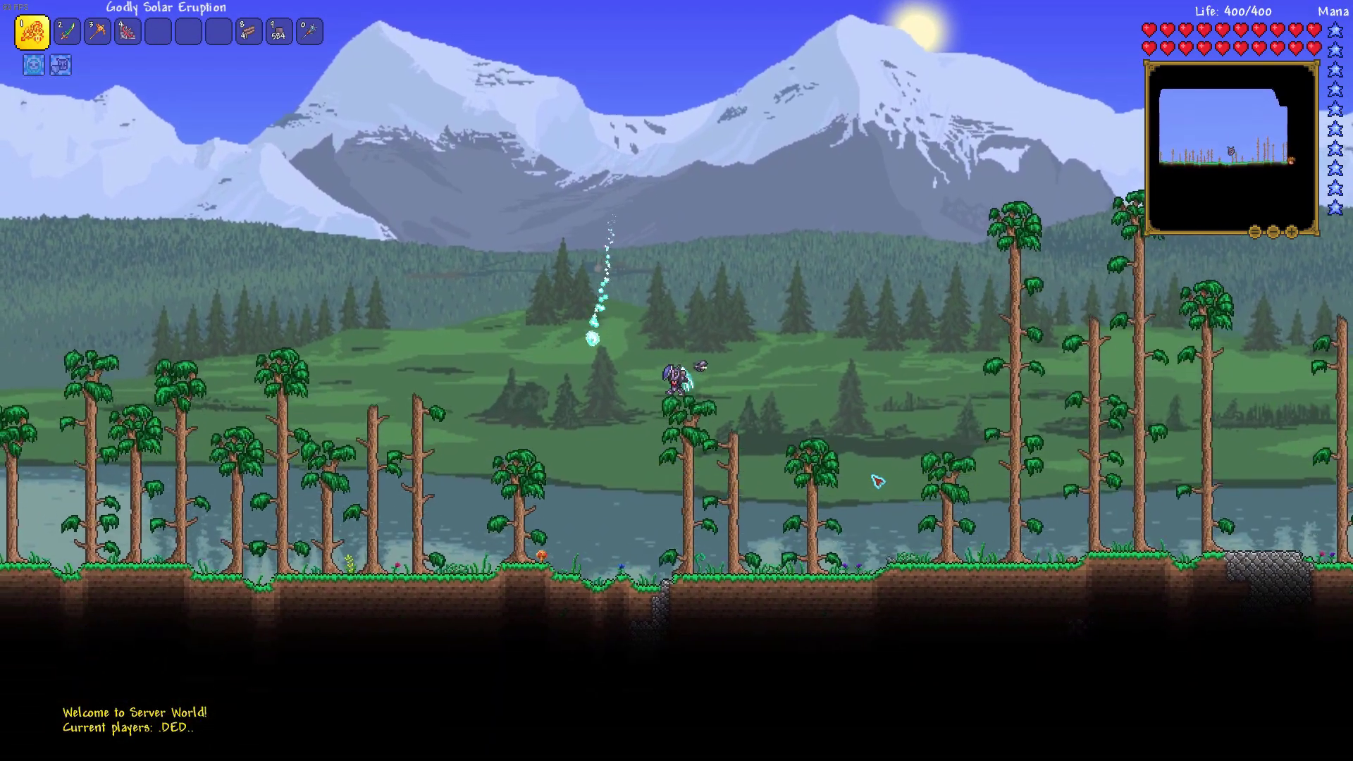
pyautogui.press('Escape')
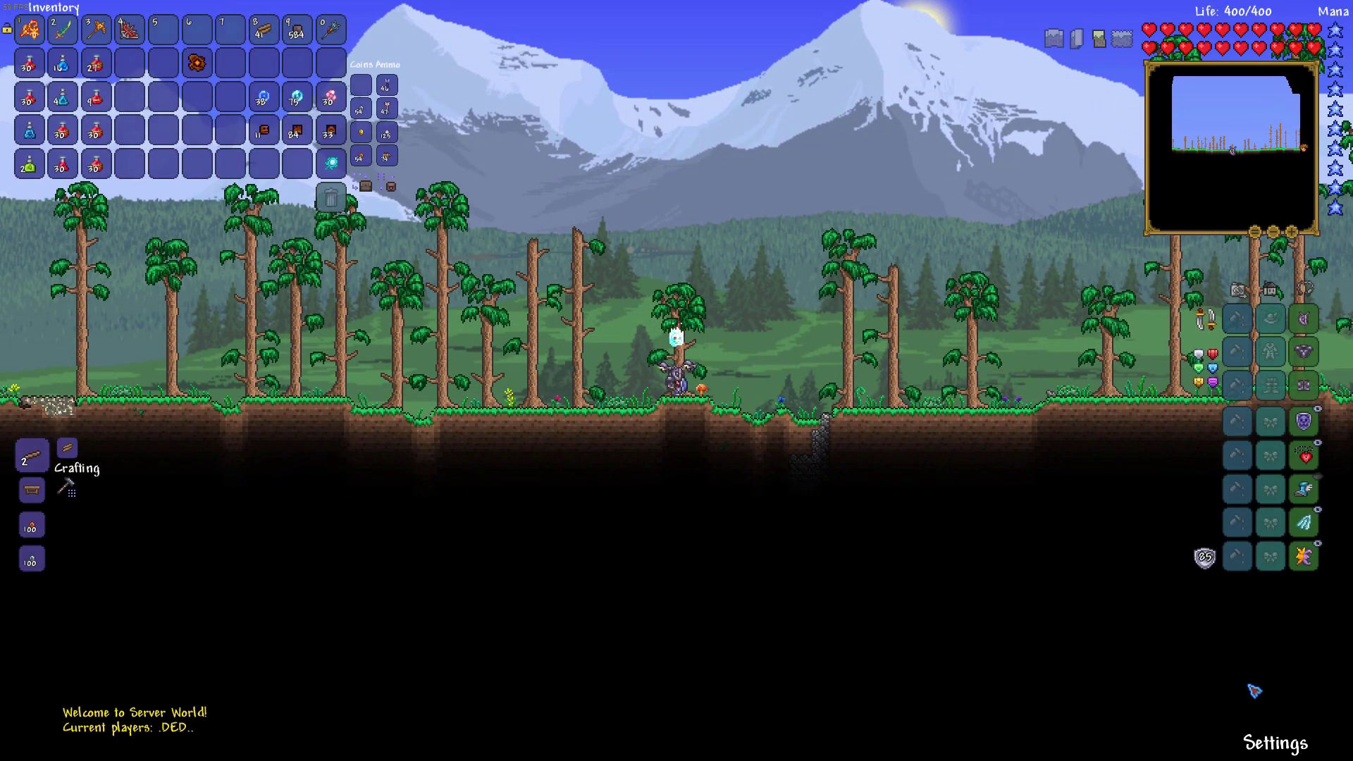
pyautogui.click(1273, 755)
# Step: Save and exit, then join the DED V3.0 server at 127.0.0.1 with its password
pyautogui.click(545, 515)
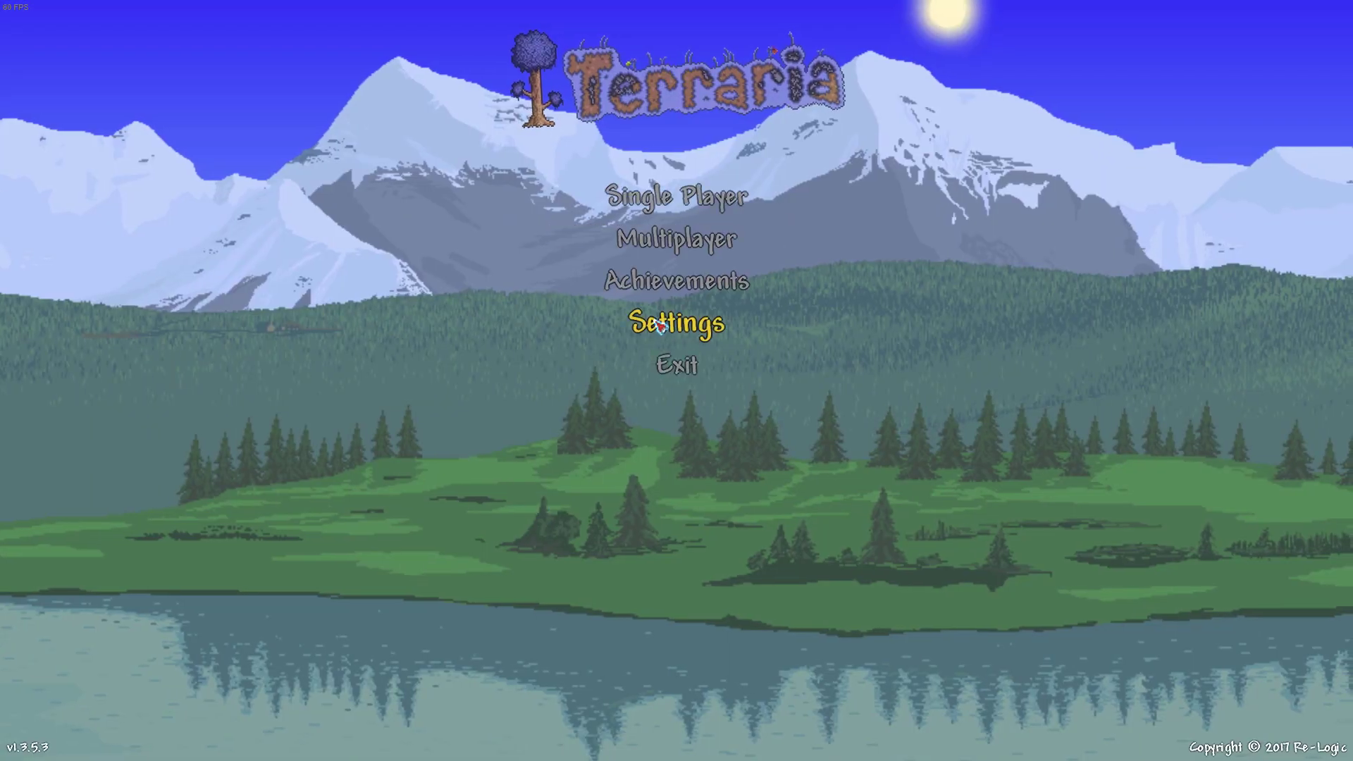
pyautogui.click(675, 192)
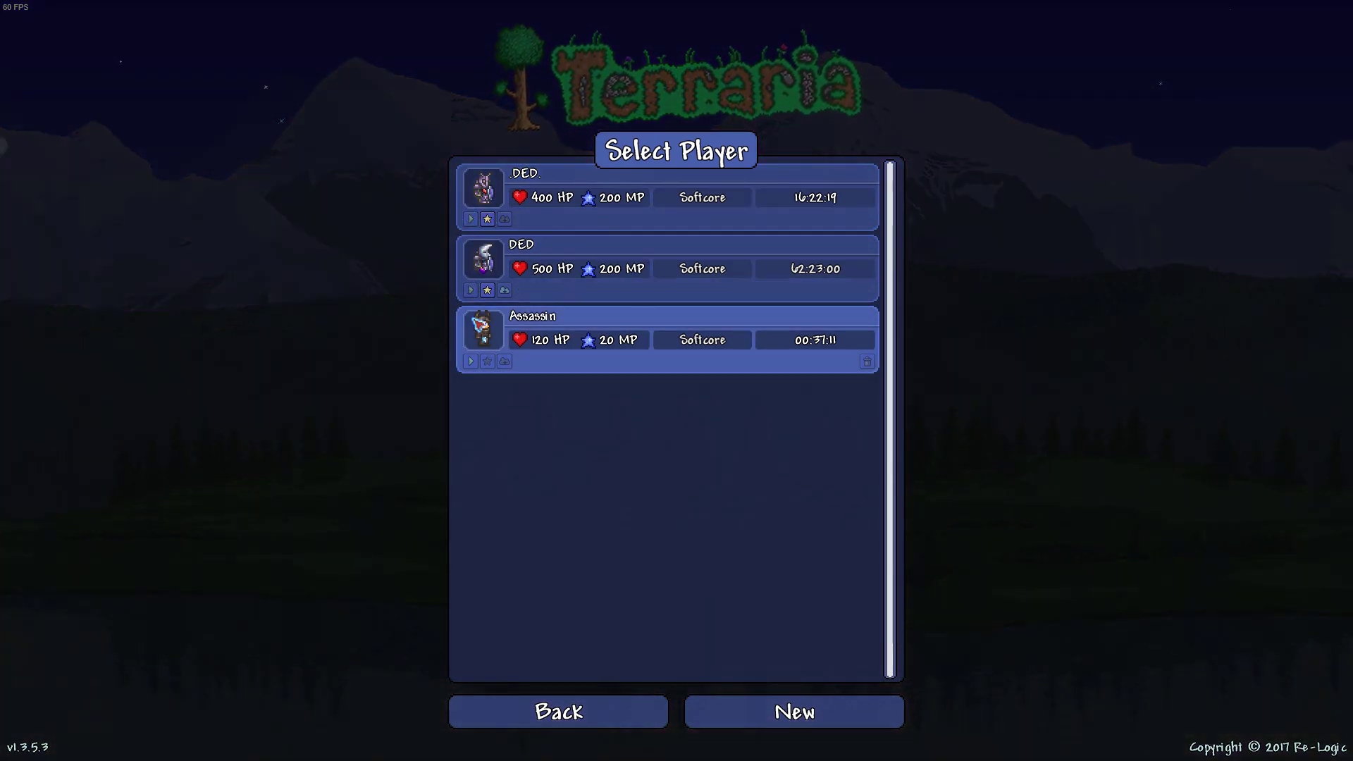
pyautogui.click(480, 327)
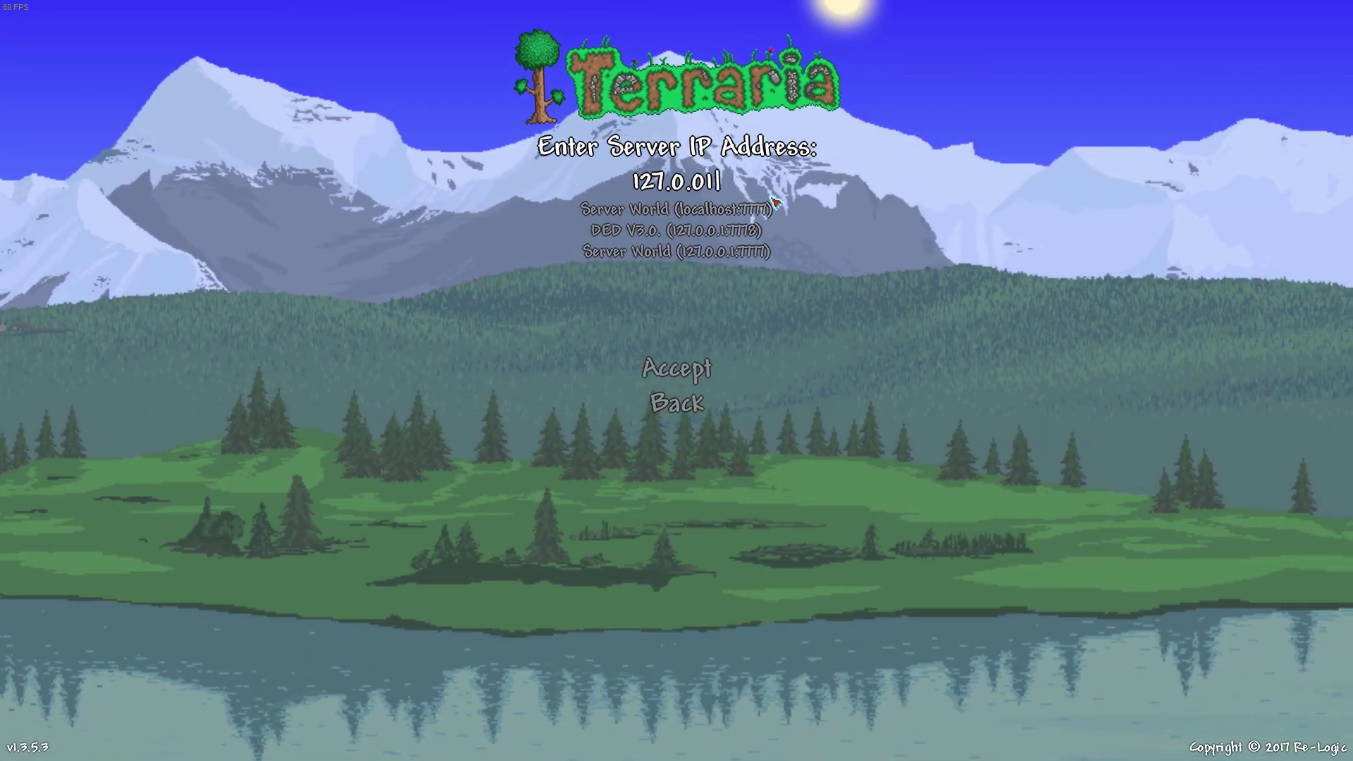
pyautogui.write('.1')
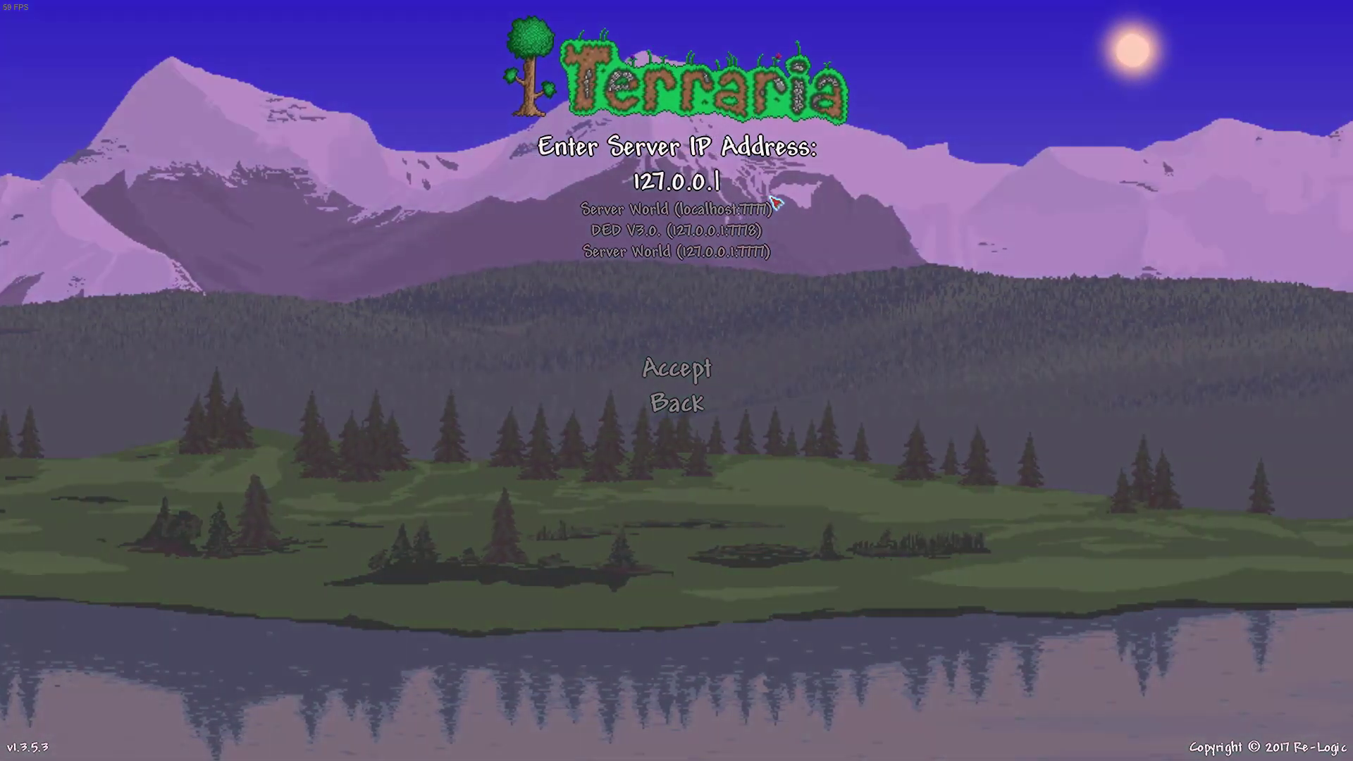
pyautogui.press('Return')
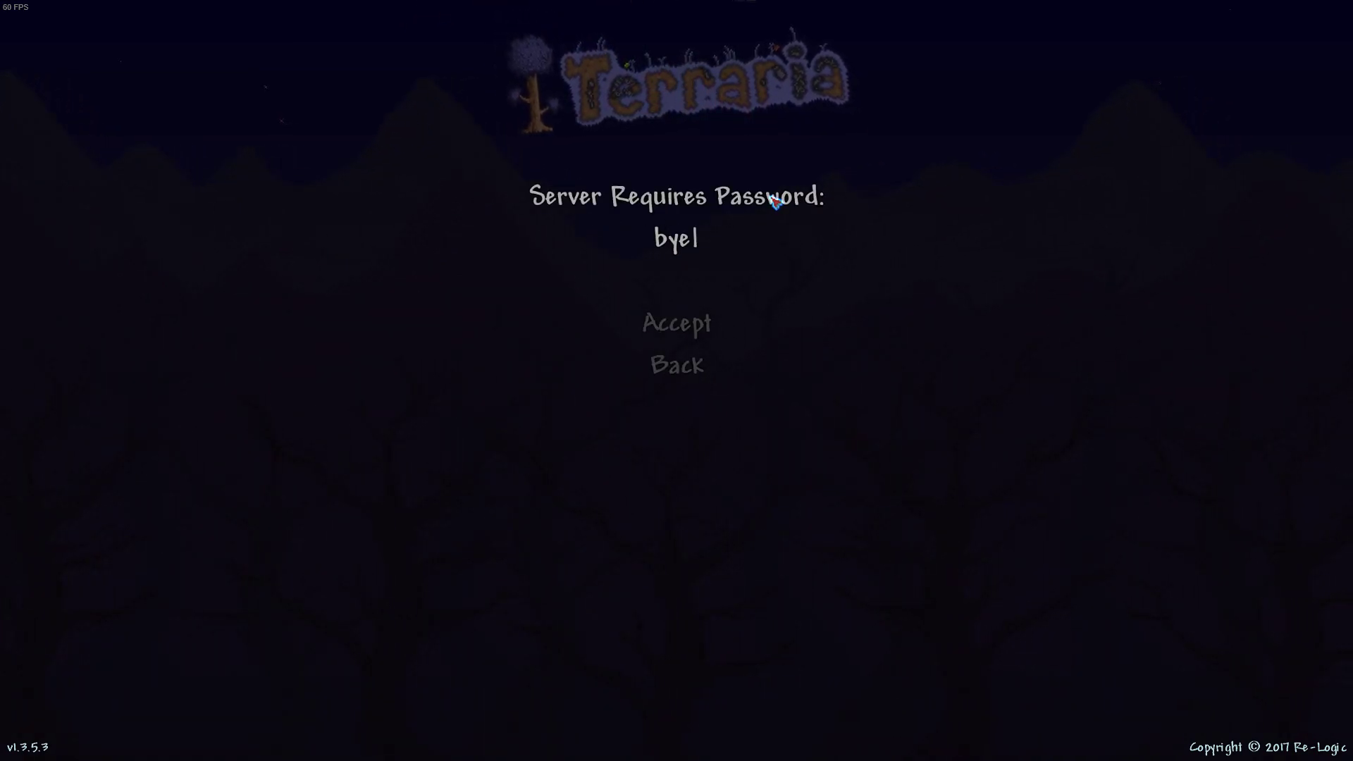
pyautogui.press('Return')
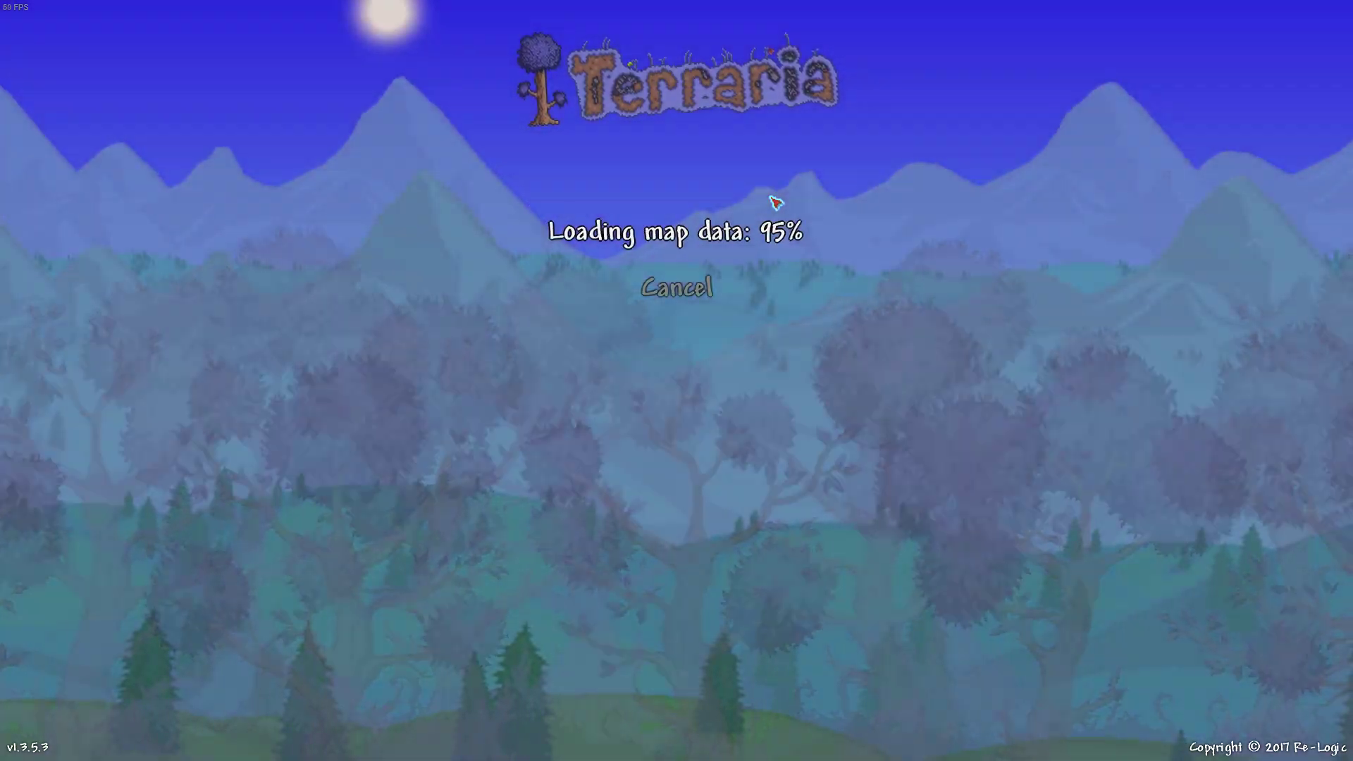
# Step: Fly through the base, then Save & Exit and quit Terraria to the desktop
pyautogui.press('d')
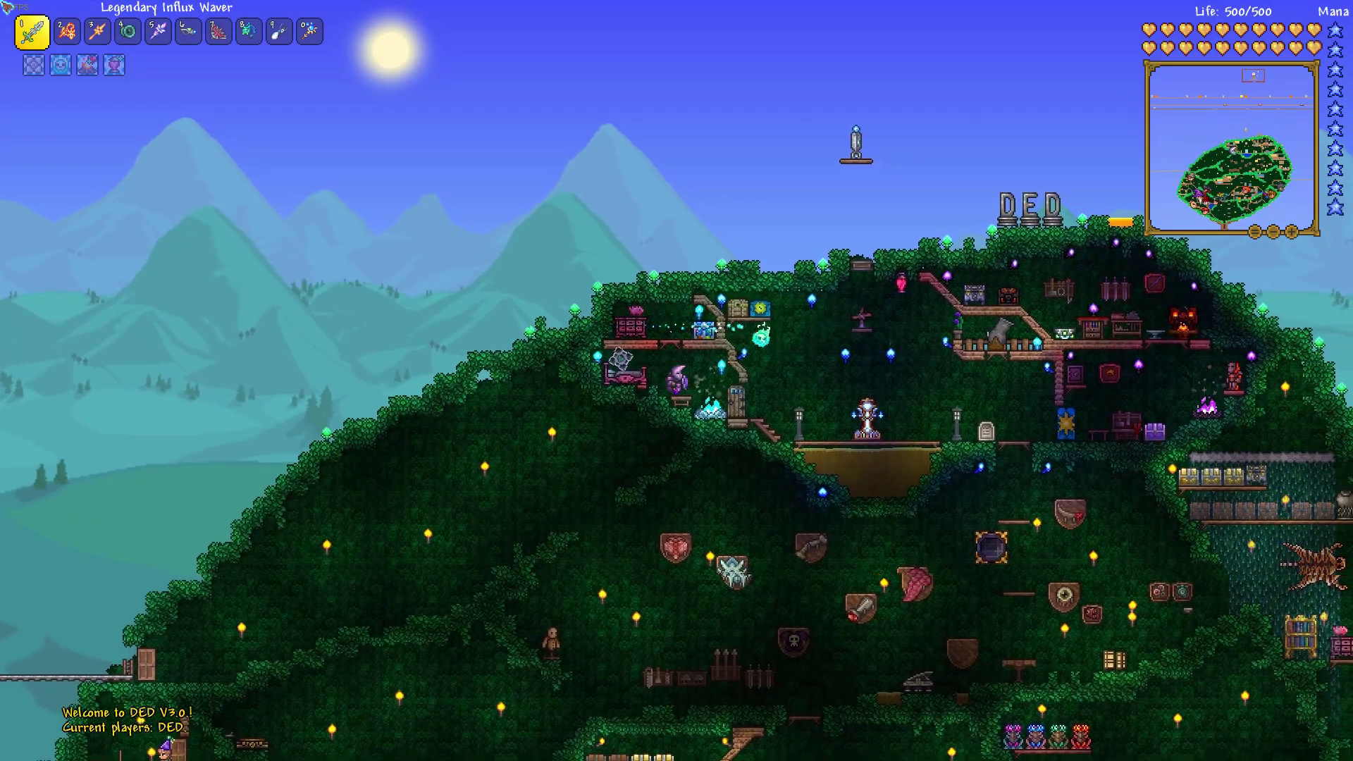
pyautogui.press('d')
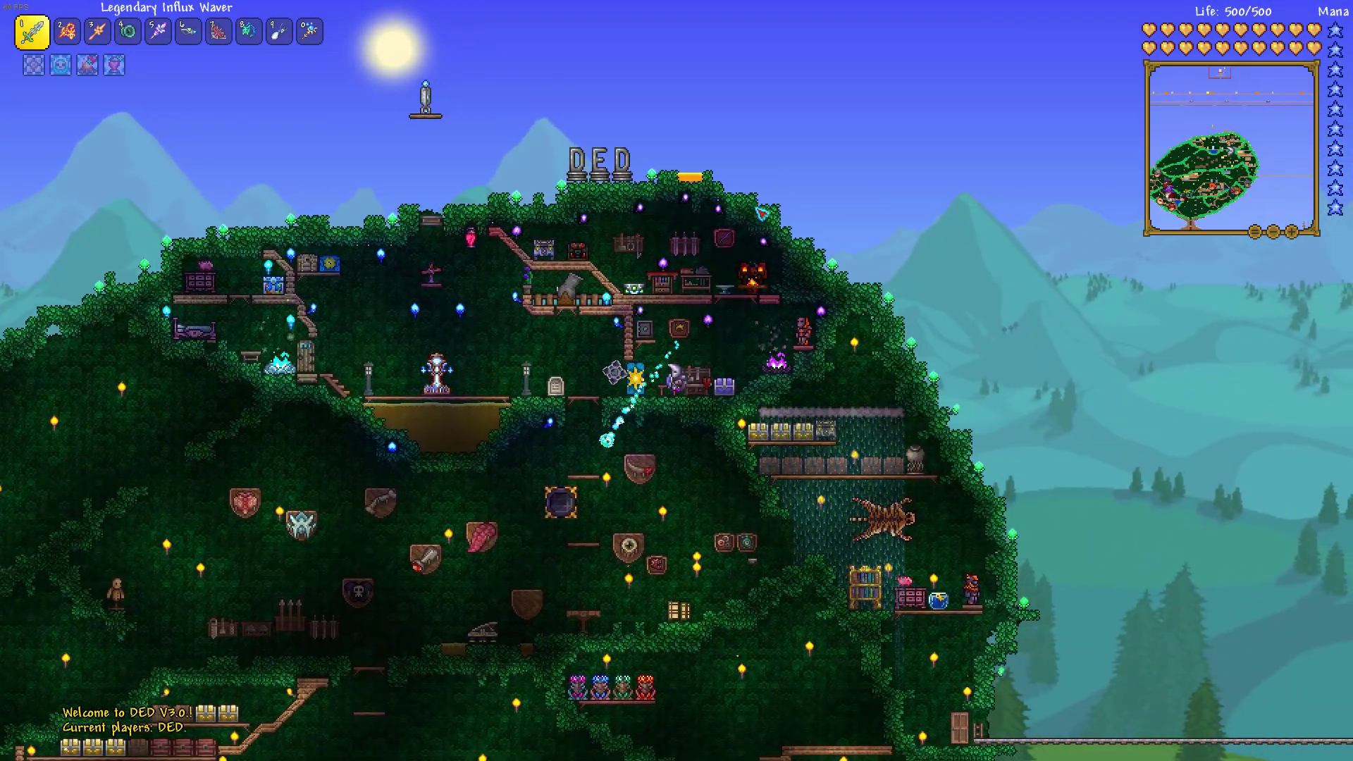
pyautogui.press('Escape')
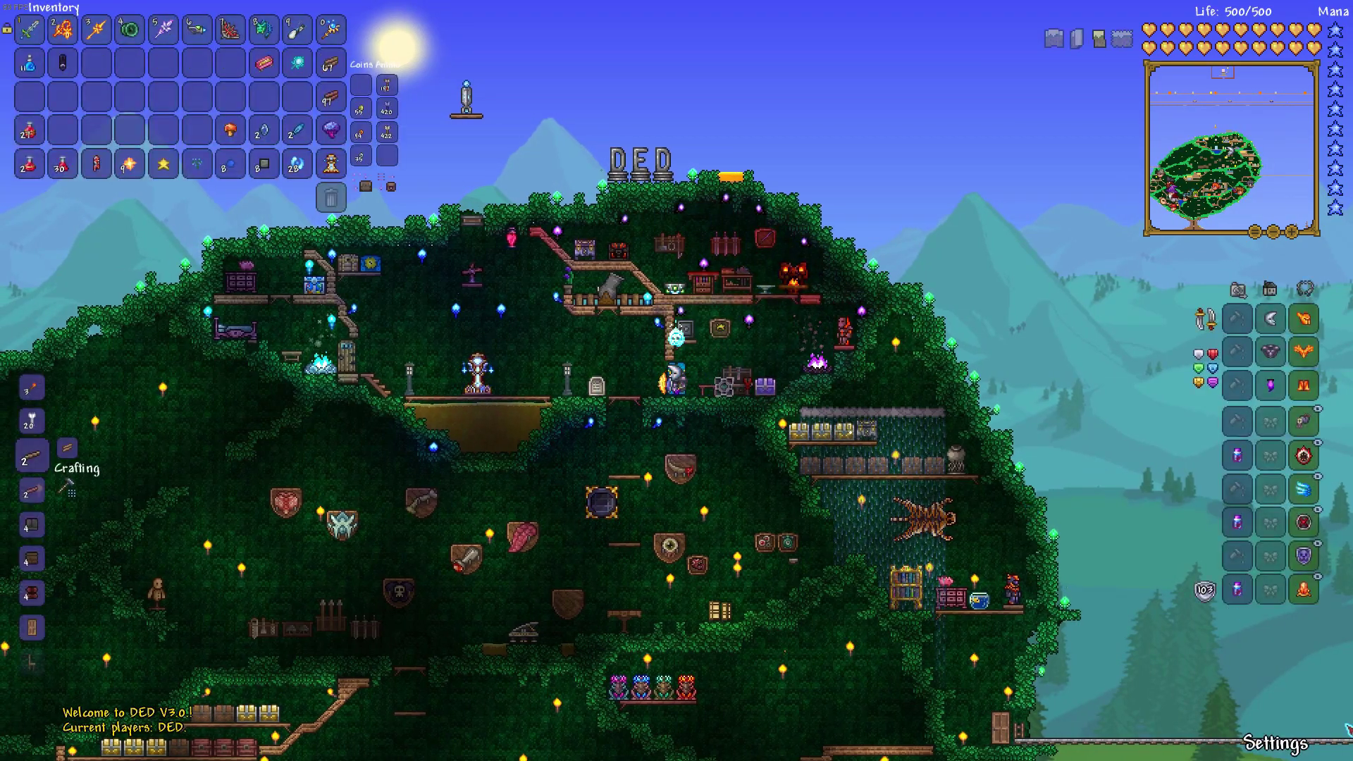
pyautogui.click(1272, 746)
pyautogui.click(638, 502)
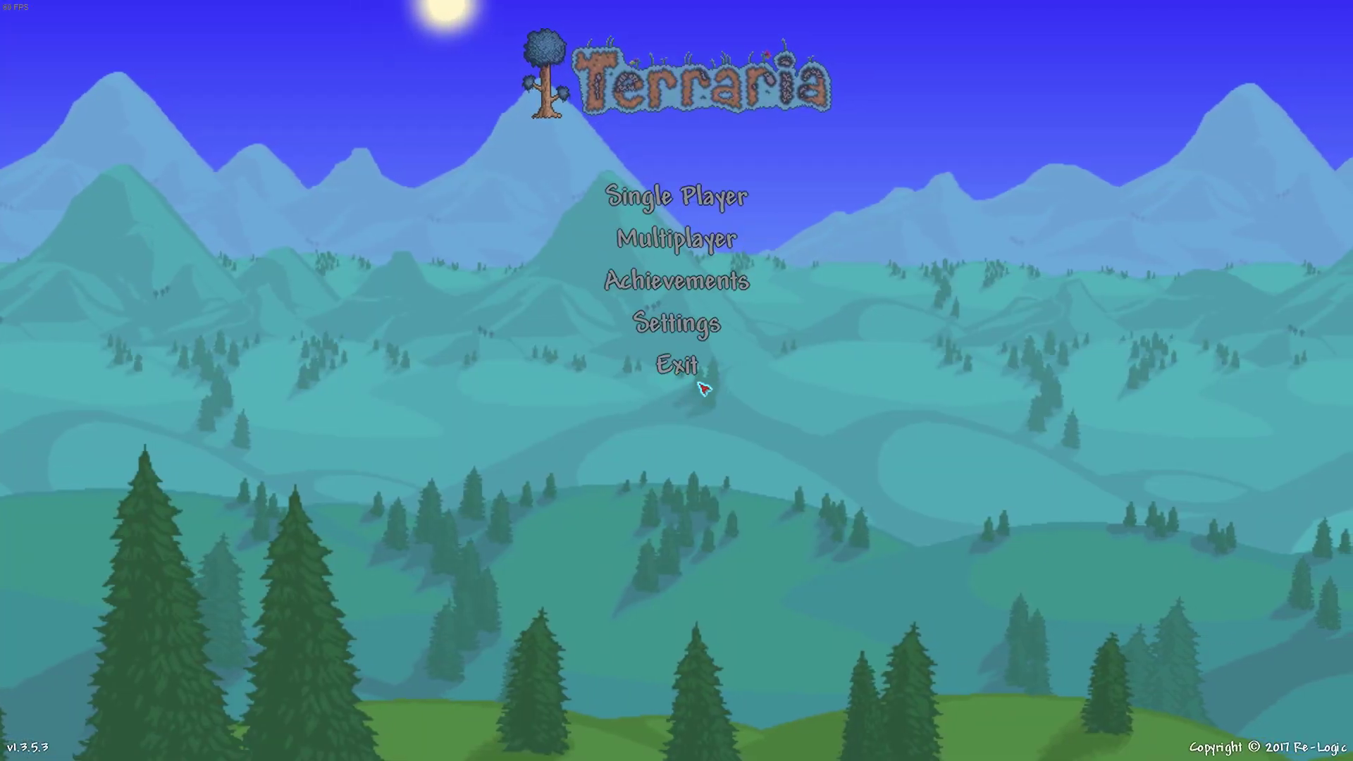
pyautogui.click(679, 357)
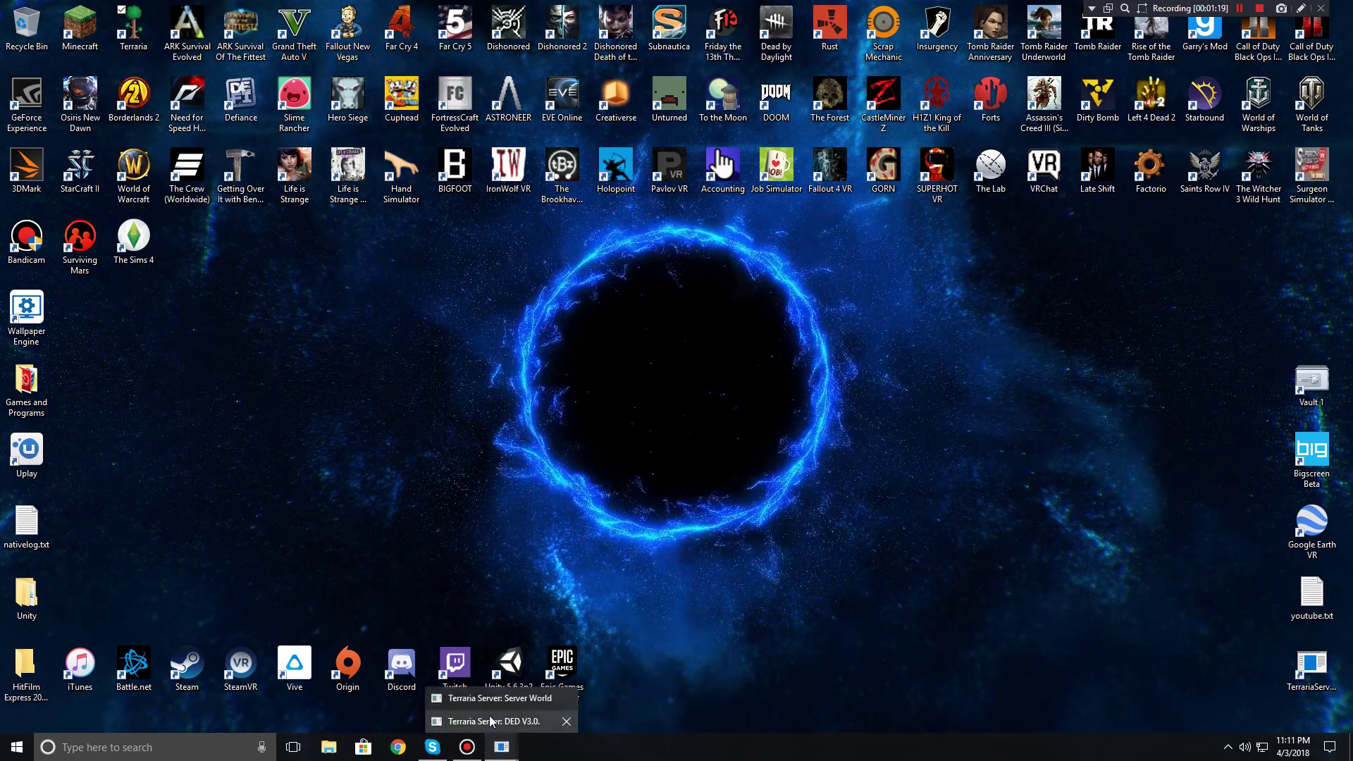
# Step: Run exit in the DED V3.0 console, then in the Server World console
pyautogui.click(504, 719)
pyautogui.write('exit')
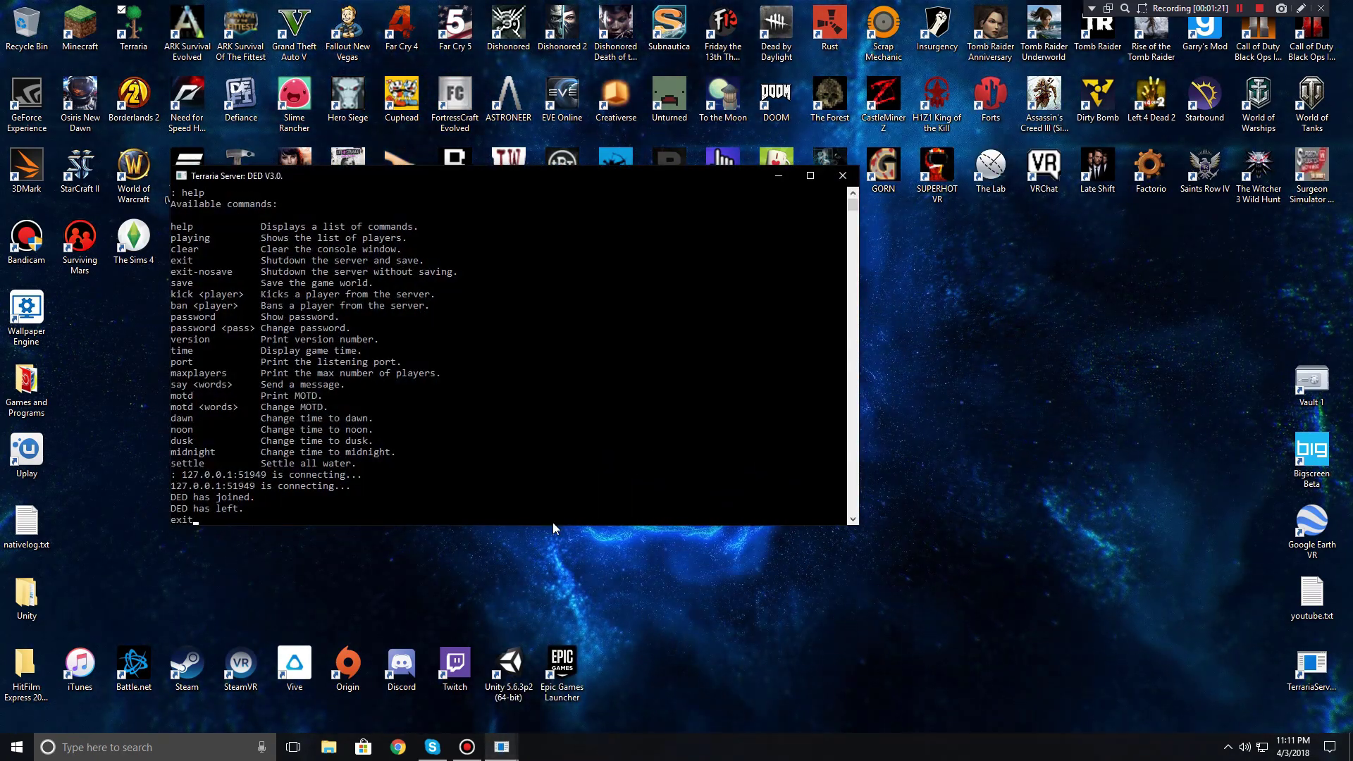
pyautogui.press('Return')
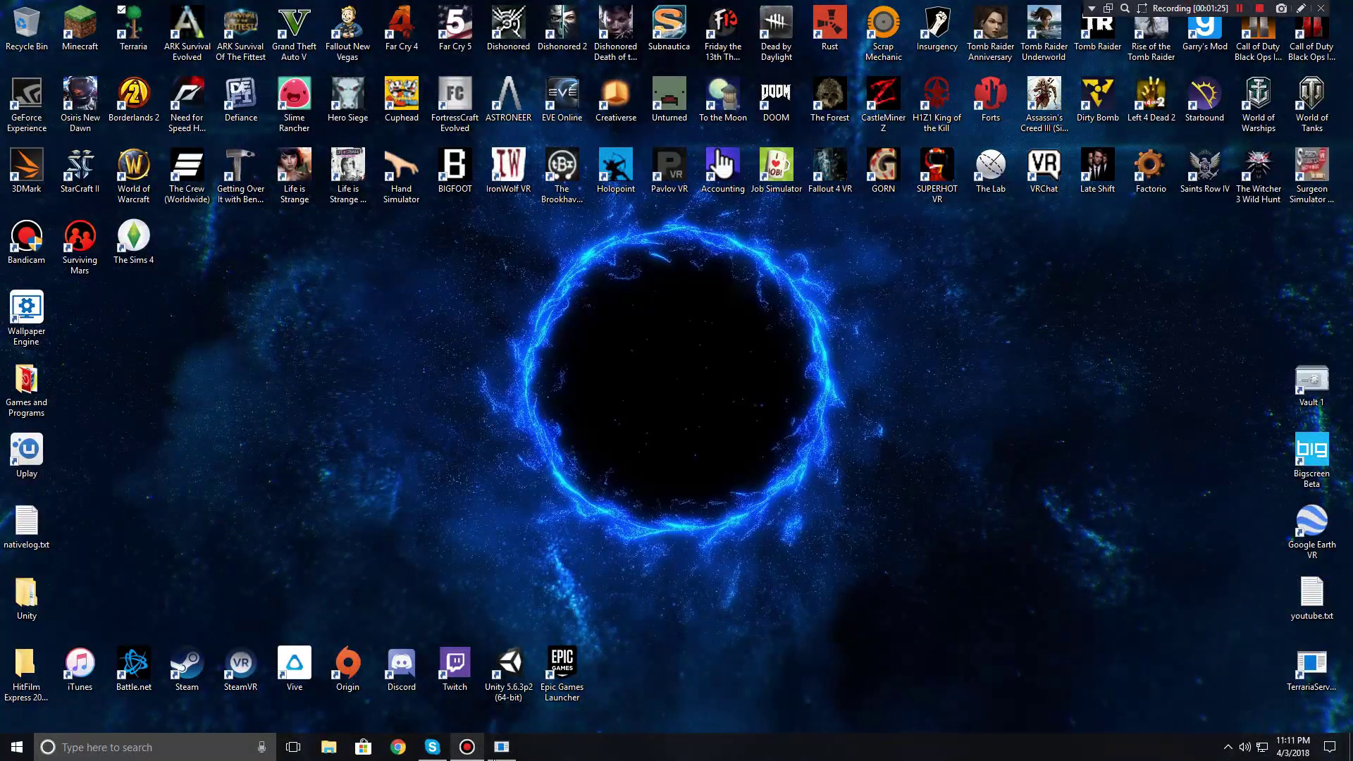
pyautogui.click(501, 746)
pyautogui.write('exit')
pyautogui.press('Return')
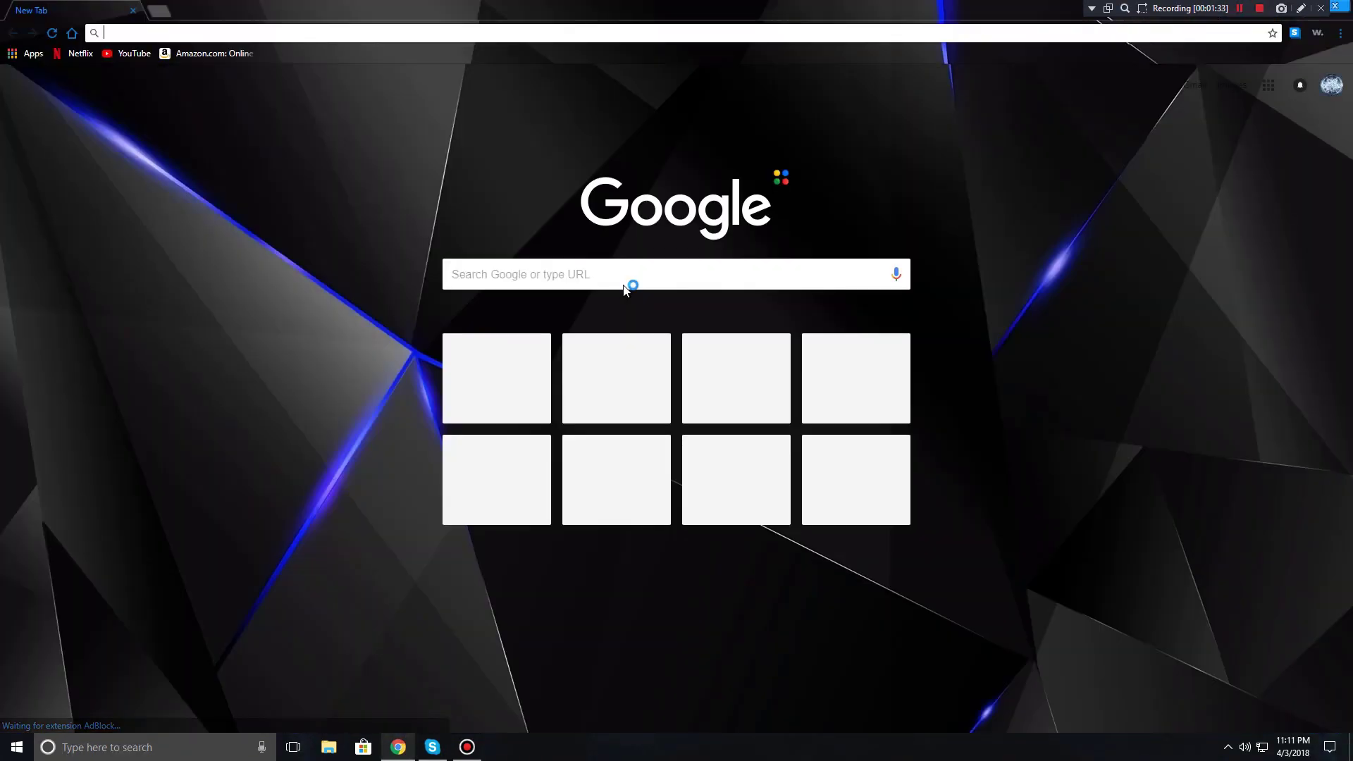
# Step: Search 'ip' in Chrome to read the public IP address, then close the browser
pyautogui.write('ip')
pyautogui.press('Return')
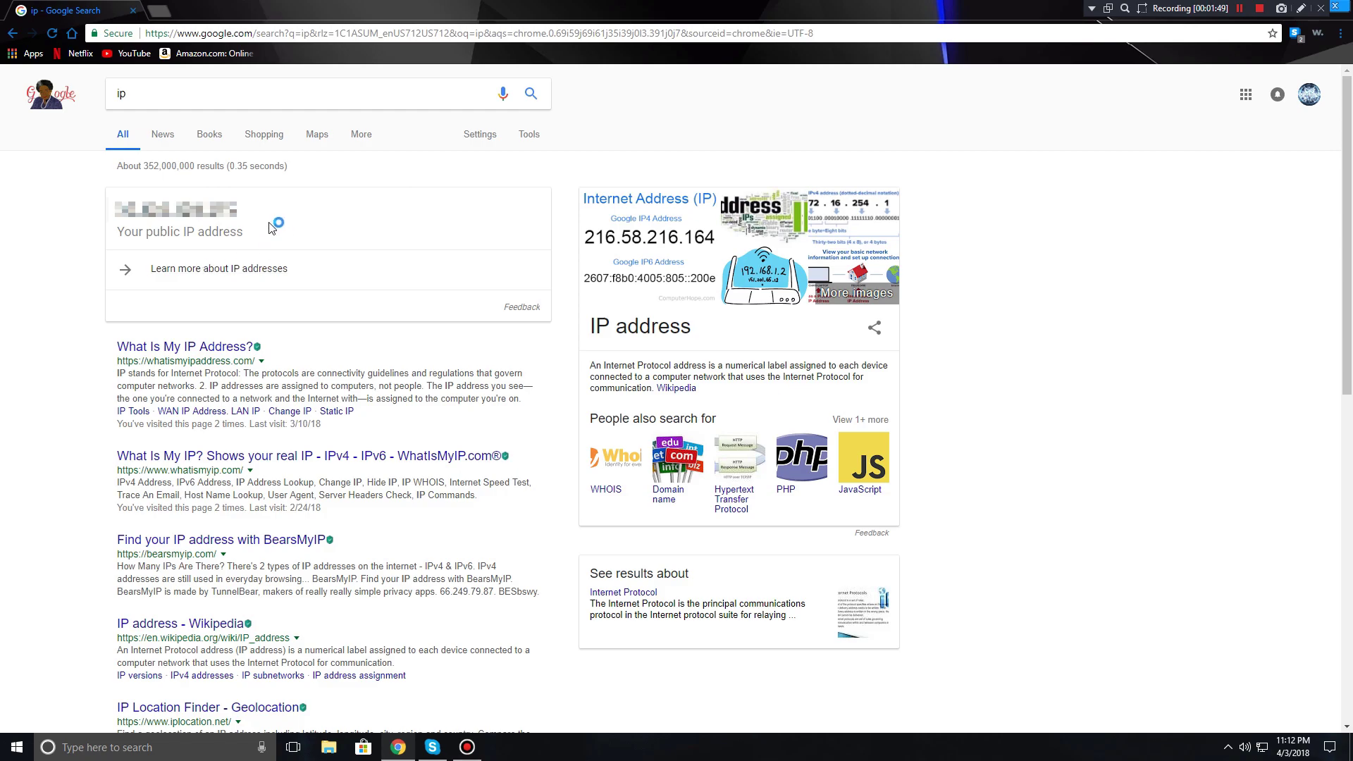
pyautogui.click(1348, 7)
# Step: Open Command Prompt by searching 'cmd' in Windows search
pyautogui.click(102, 751)
pyautogui.write('i')
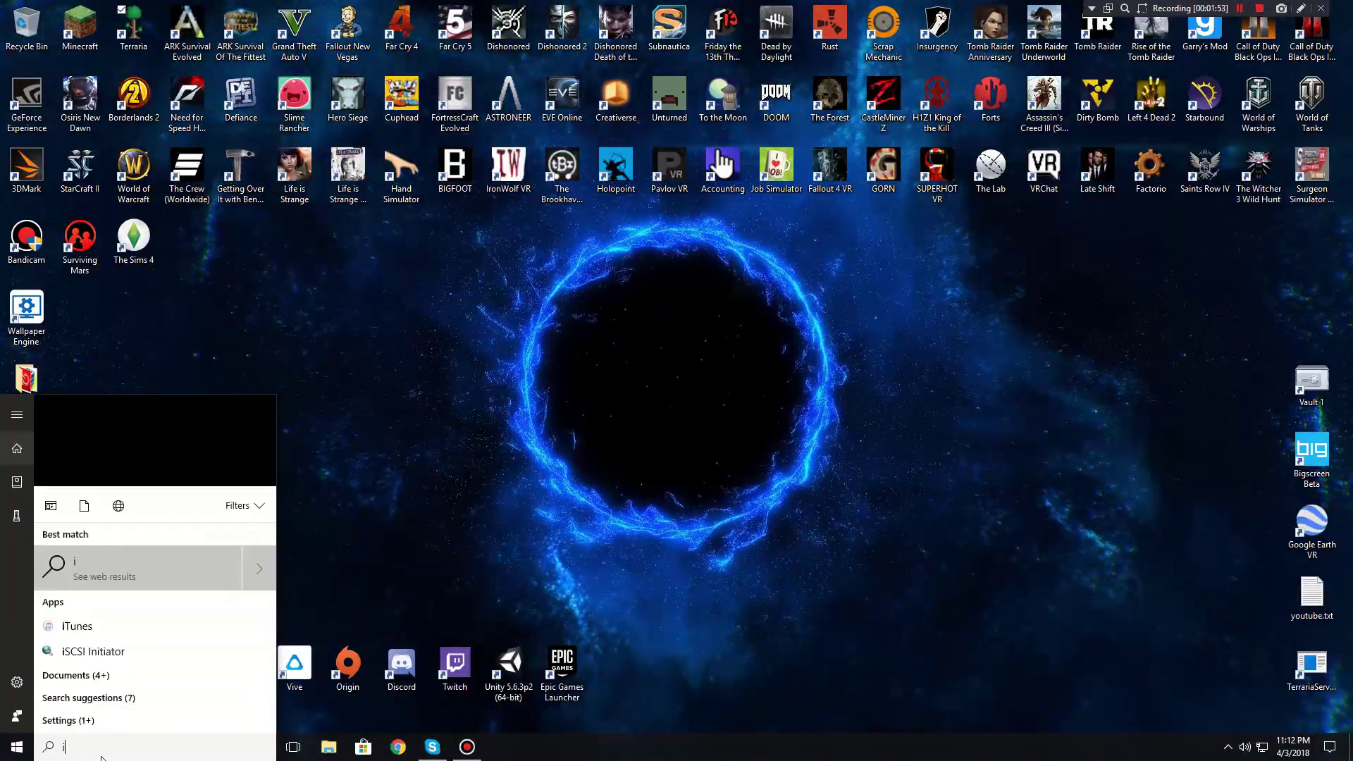
pyautogui.press('BackSpace')
pyautogui.write('cmd')
pyautogui.press('Return')
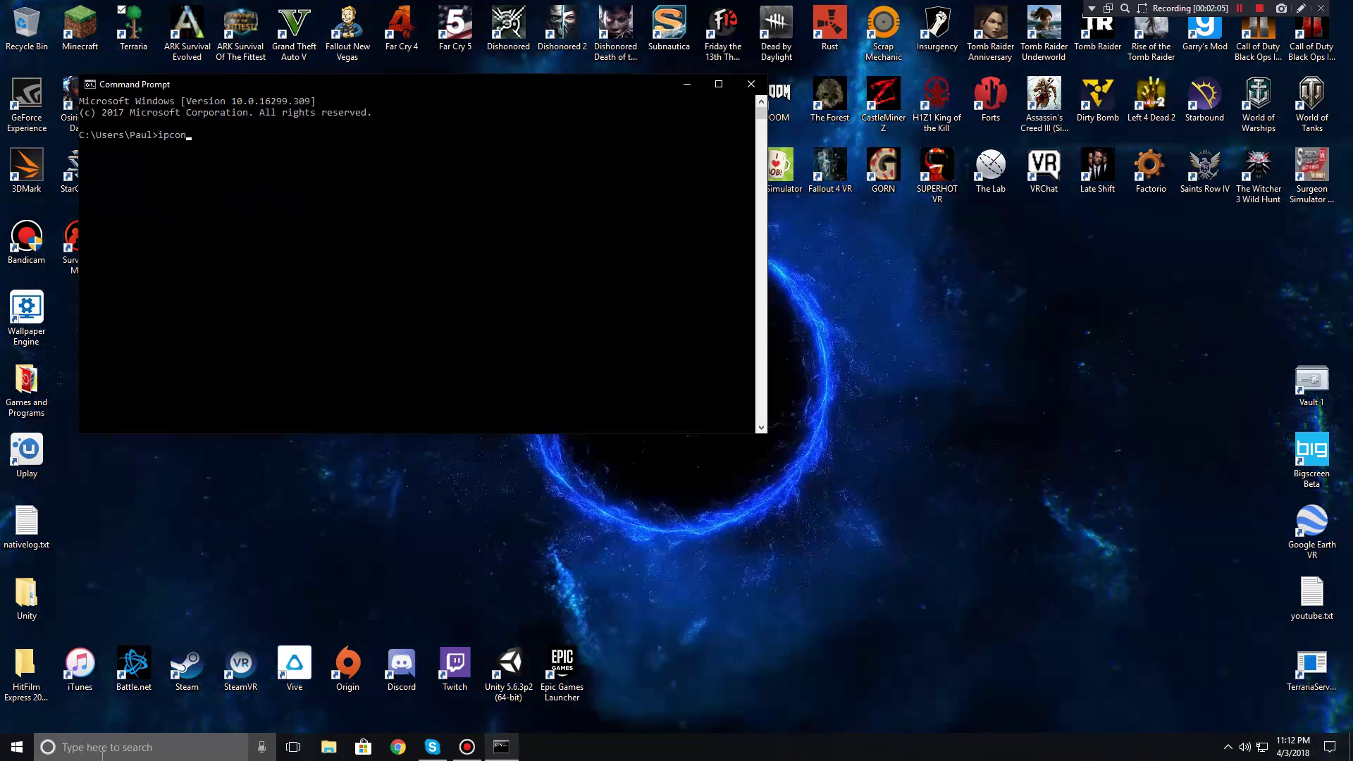
# Step: Run ipconfig and select the IPv4 Address value
pyautogui.write('fig')
pyautogui.press('Return')
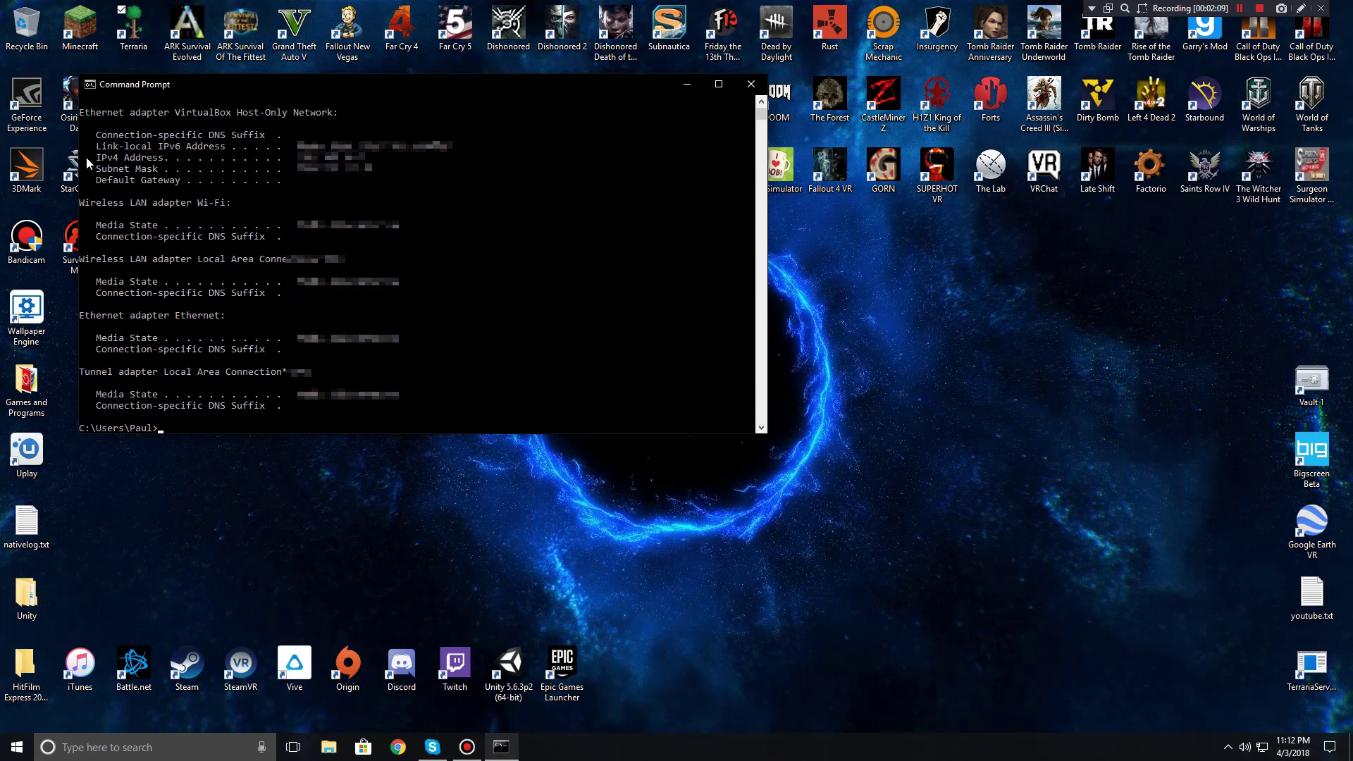
pyautogui.moveTo(90, 166); pyautogui.dragTo(219, 146)
pyautogui.click(189, 157)
pyautogui.click(344, 160)
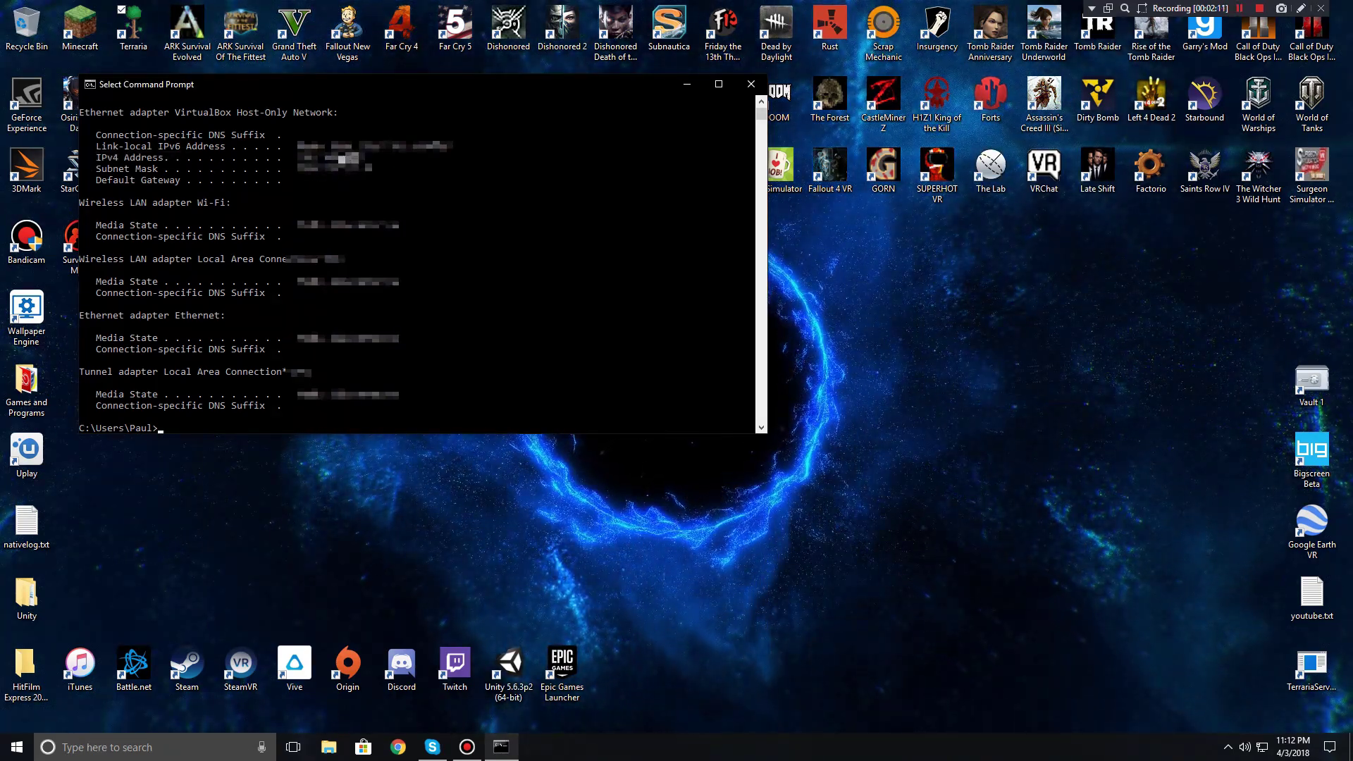
pyautogui.click(749, 90)
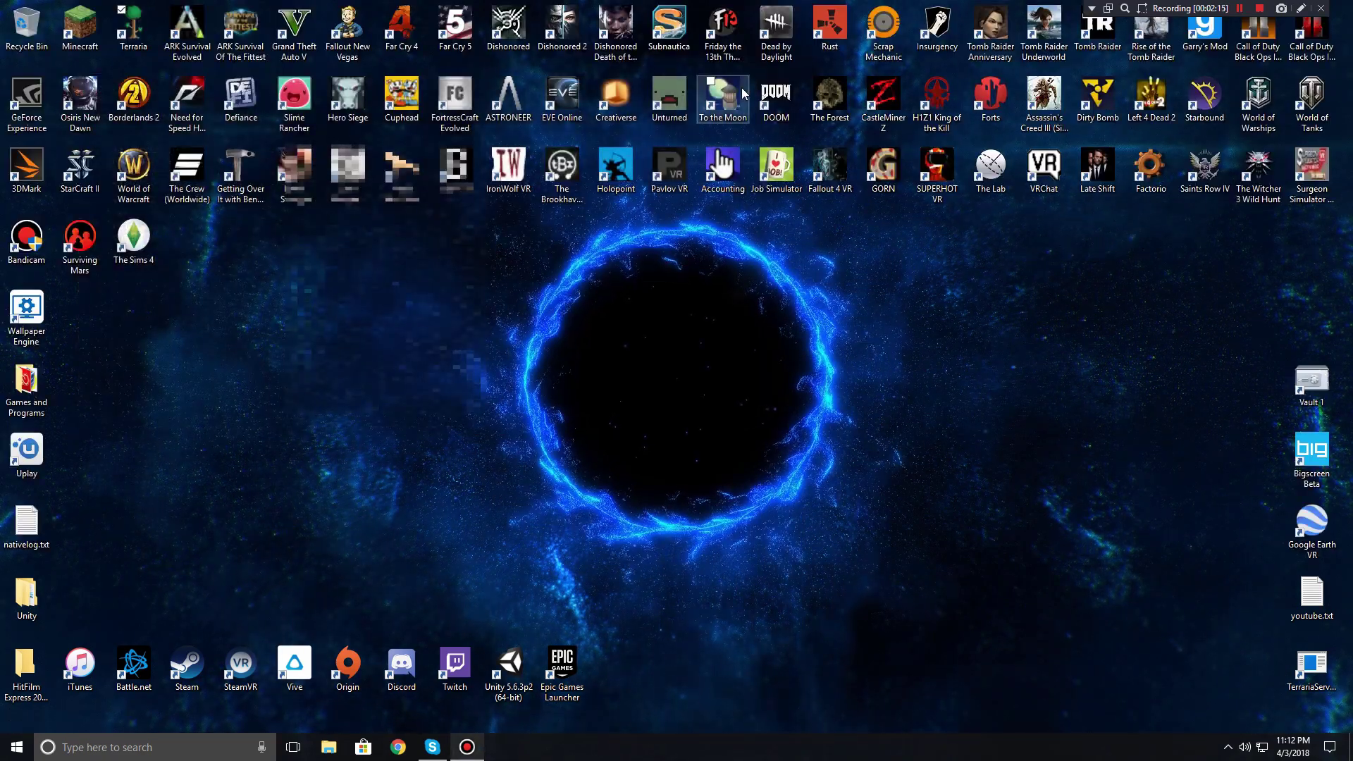
pyautogui.moveTo(928, 543); pyautogui.dragTo(490, 205)
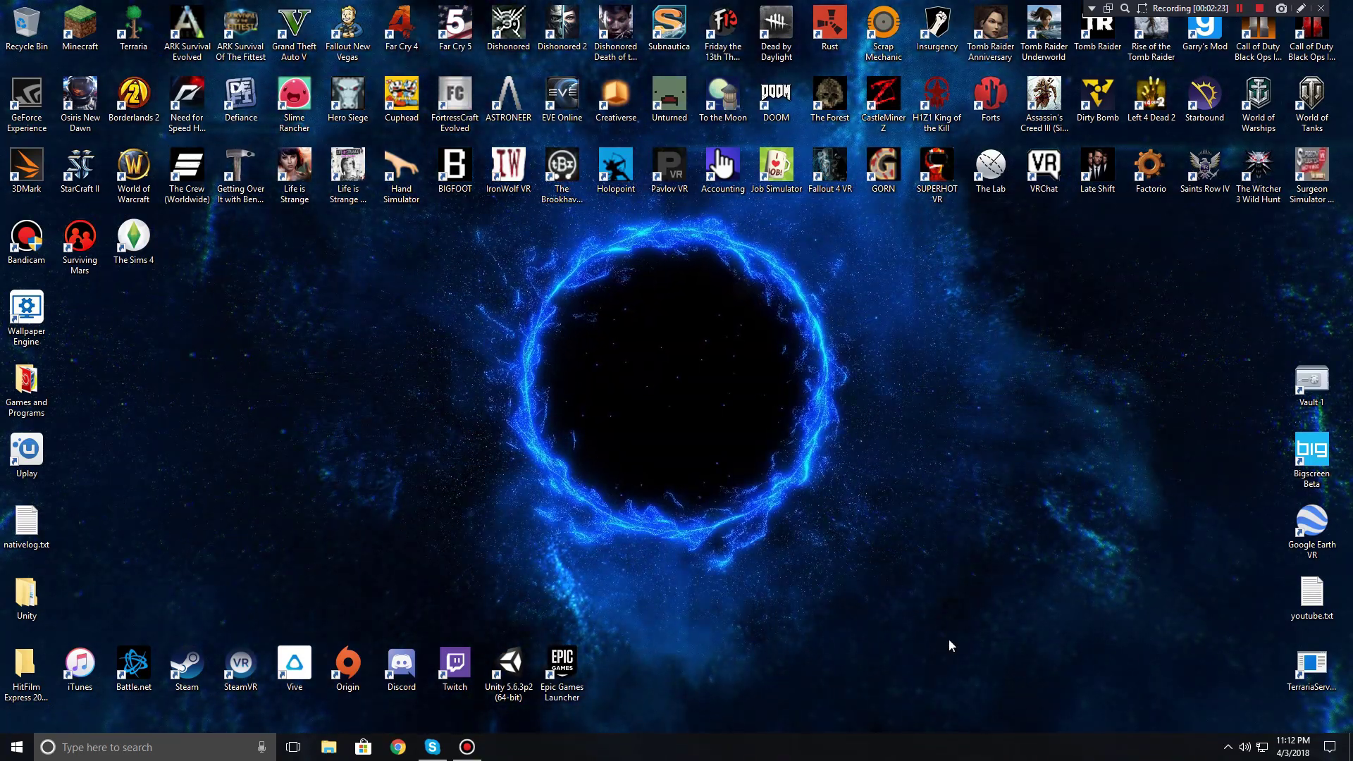
pyautogui.moveTo(916, 544); pyautogui.dragTo(893, 589)
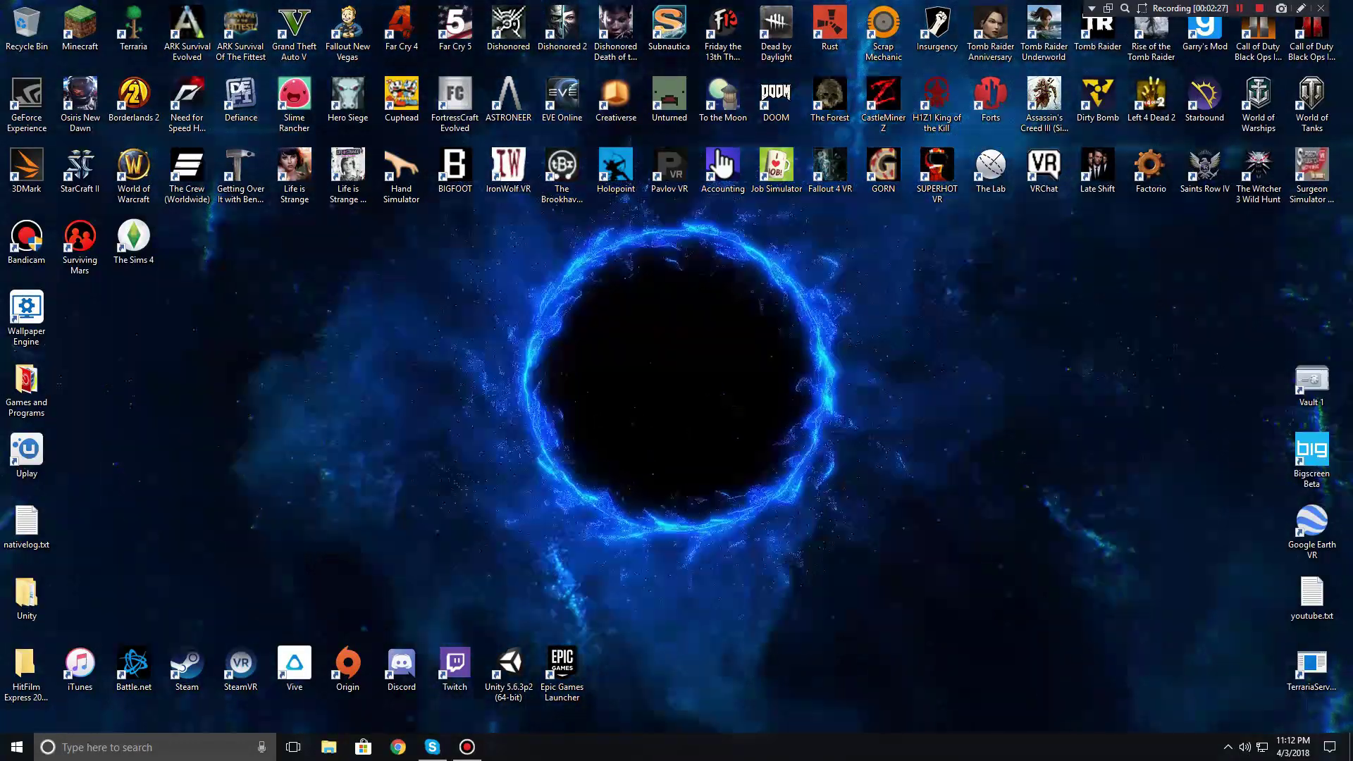